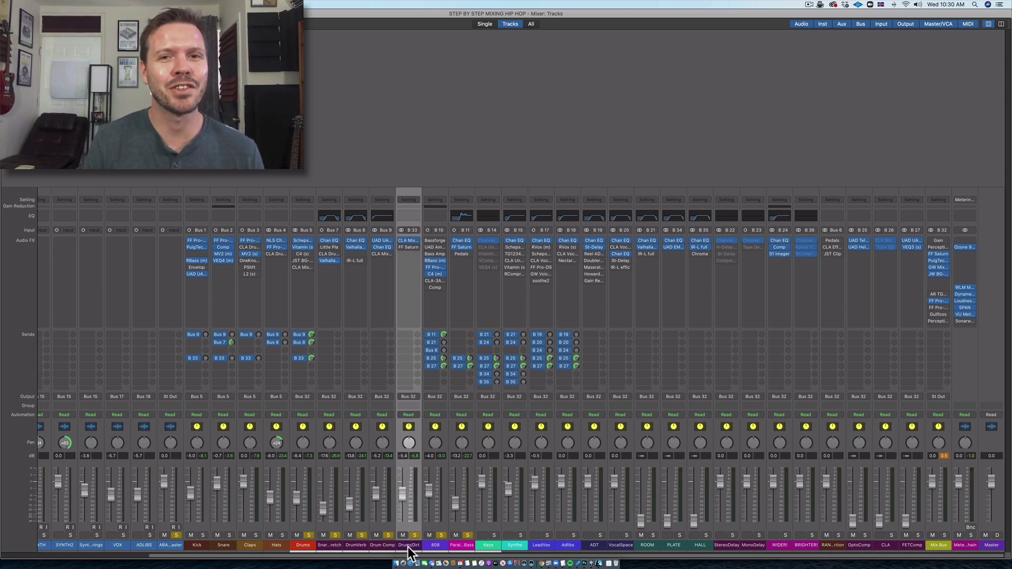
- Open the DrumsDirt CLA MixDown plugin, then close it again
left_click(407, 242)
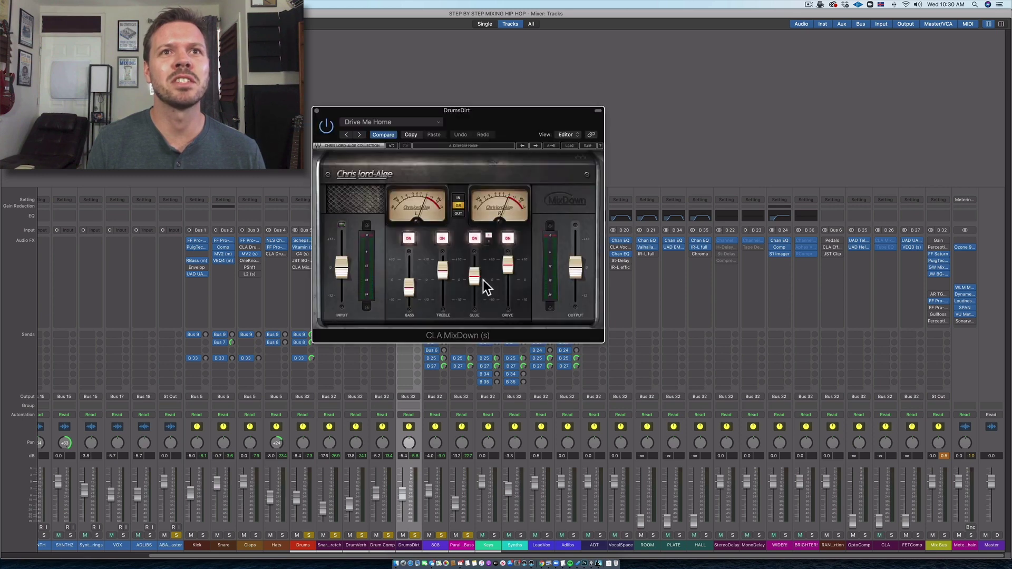
left_click(317, 110)
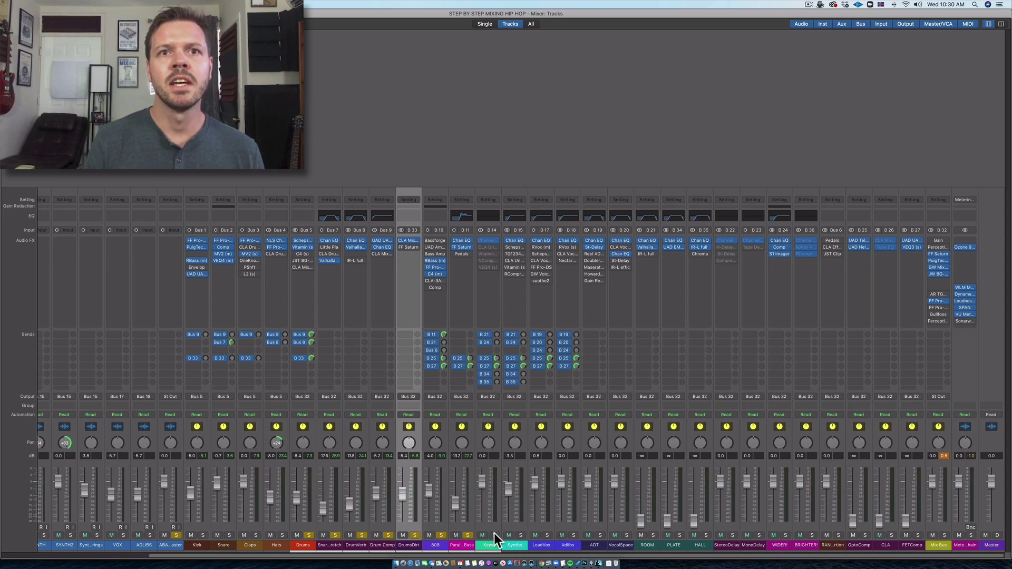
scroll(523, 534, "left", 6)
- Clear existing solos, solo SYNTH, SYNTH2 and synth strings, and play them back
left_click(210, 543)
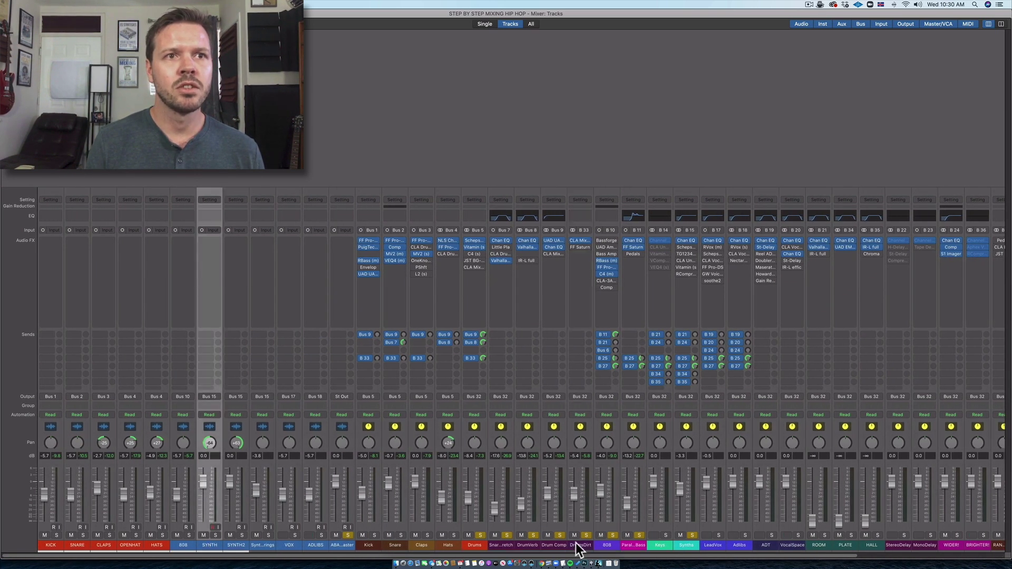
left_click(694, 536)
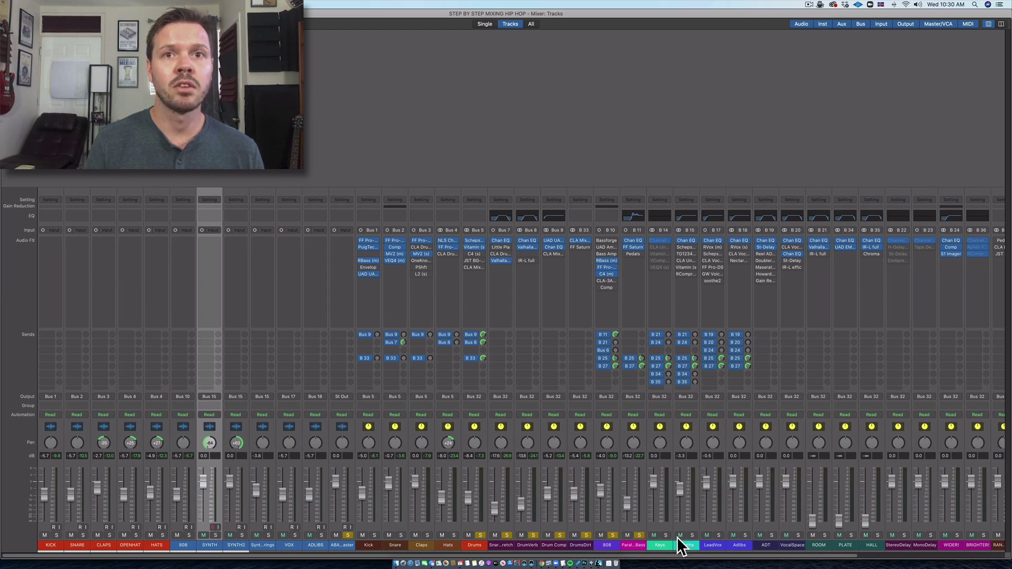
left_click(637, 536, "alt")
left_click(316, 521, "shift")
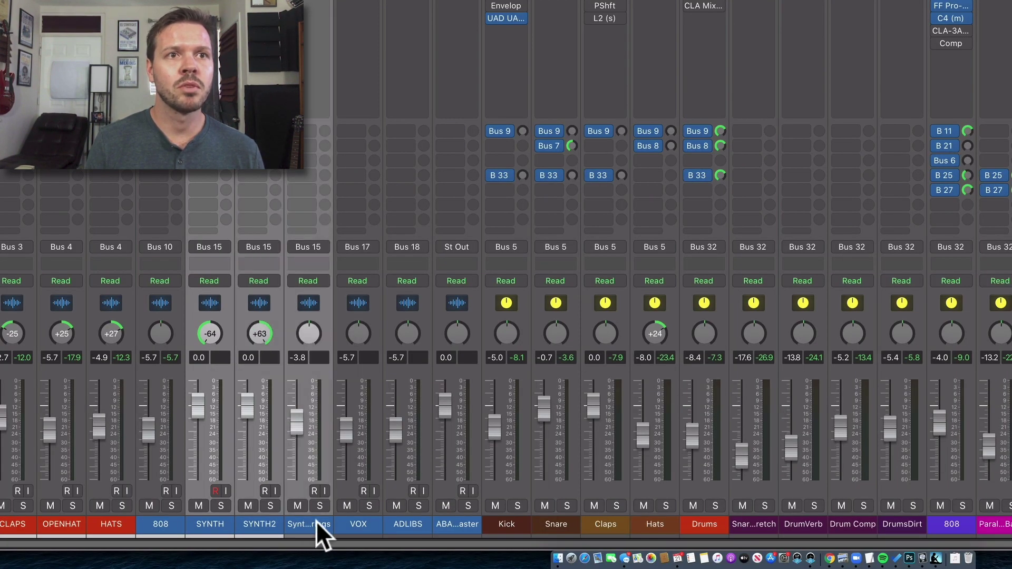
left_click(317, 504)
left_click(312, 519)
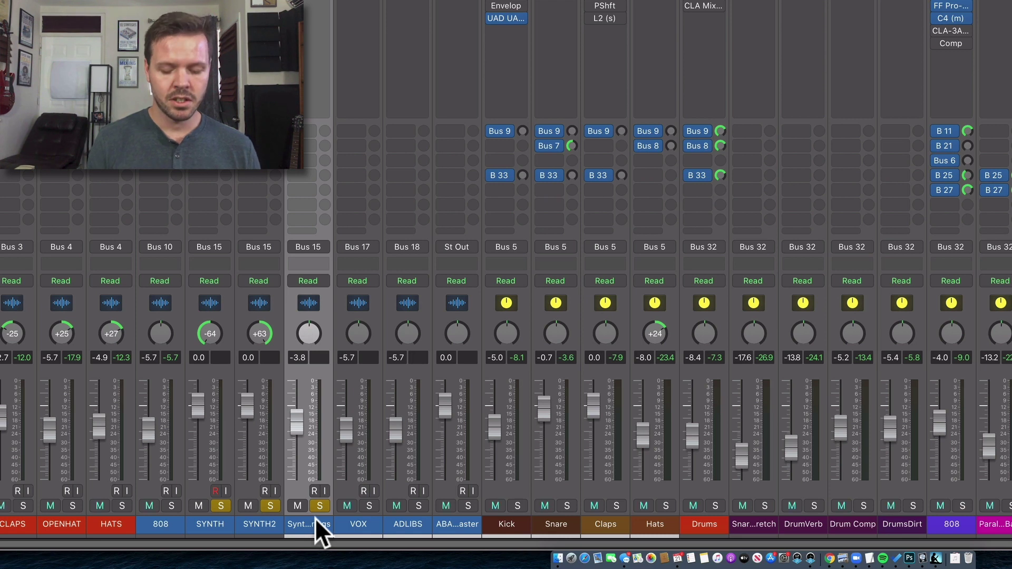
key("space")
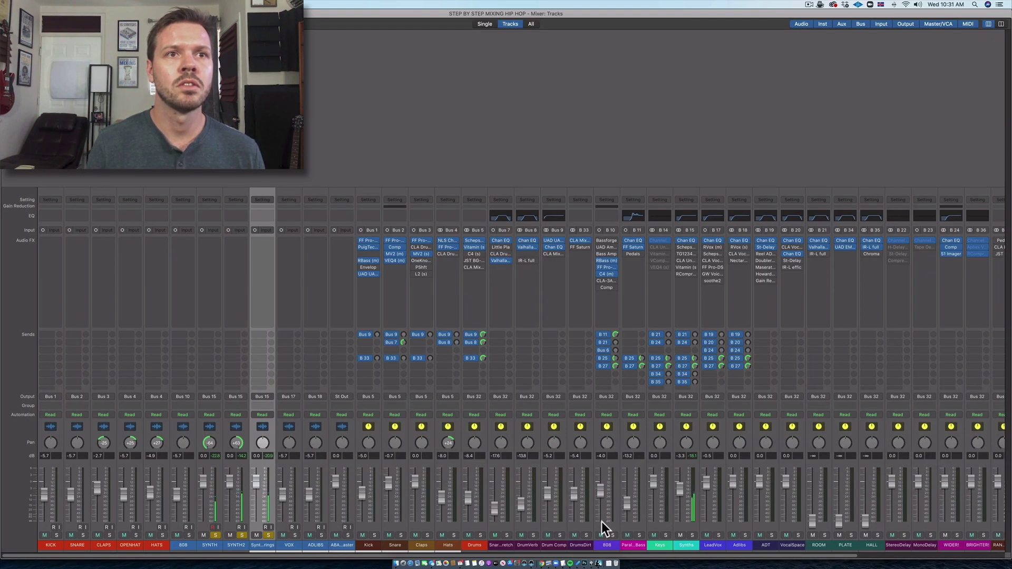
scroll(602, 522, "right", 3)
scroll(599, 523, "right", 1)
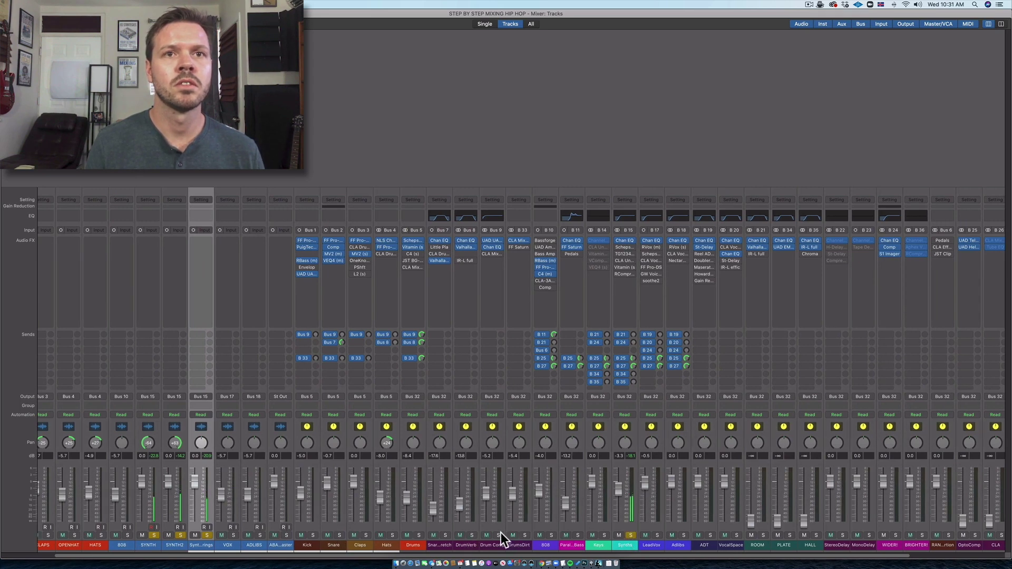
scroll(467, 532, "right", 3)
scroll(475, 533, "right", 1)
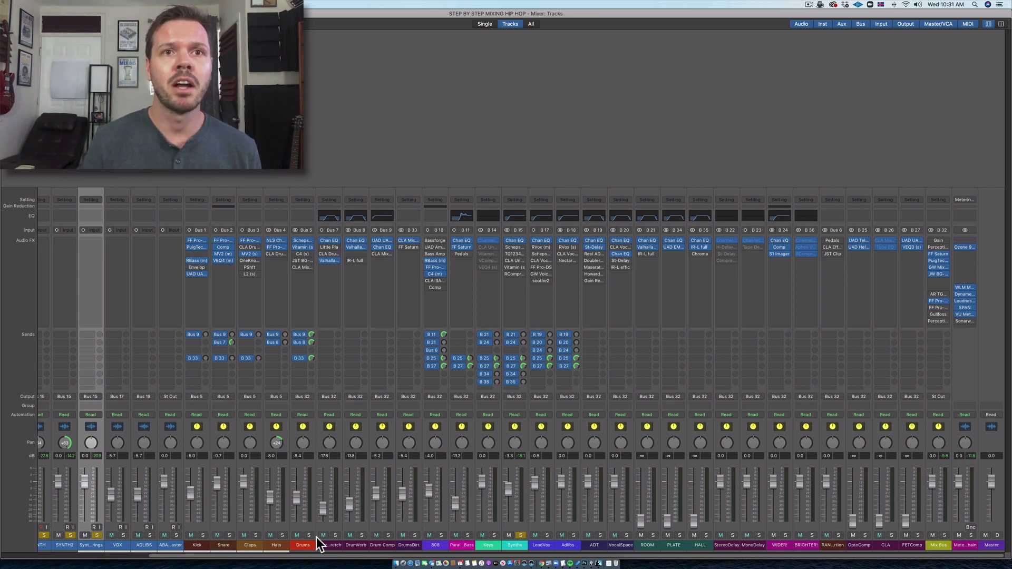
- Solo the Drums bus and the drum channels through DrumsDirt
left_click(309, 534)
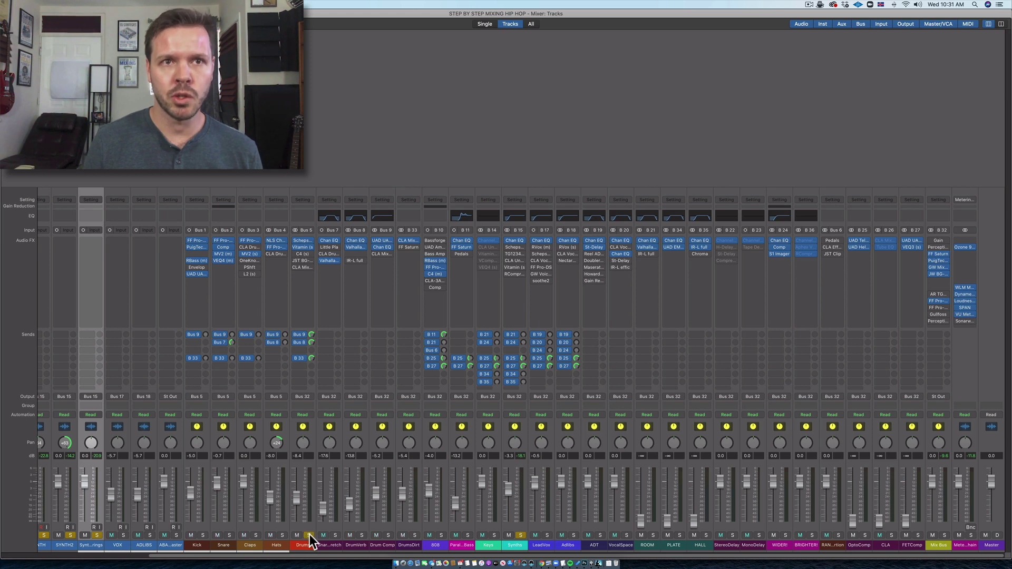
left_click(303, 547)
left_click(411, 545, "shift")
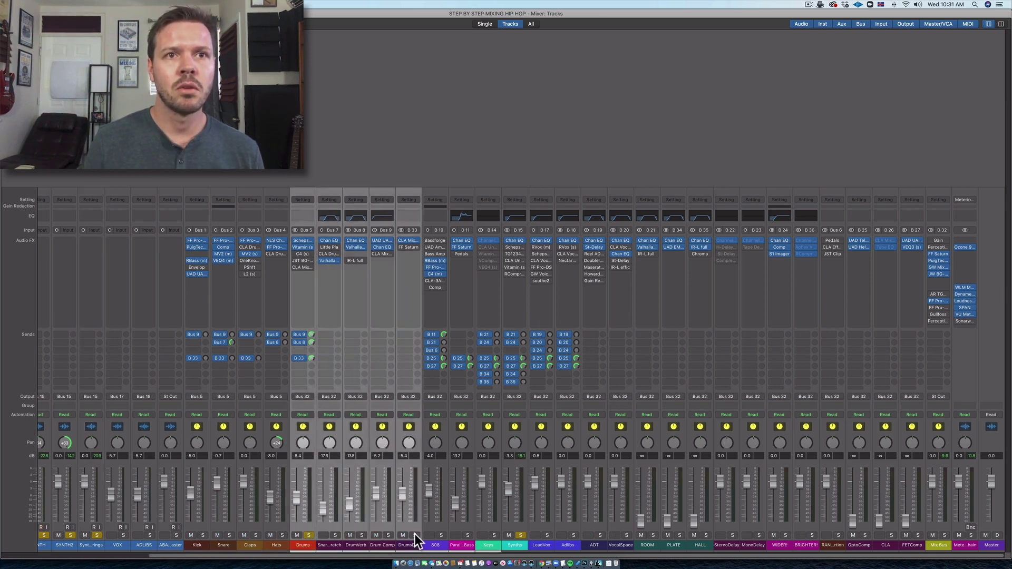
left_click(415, 535)
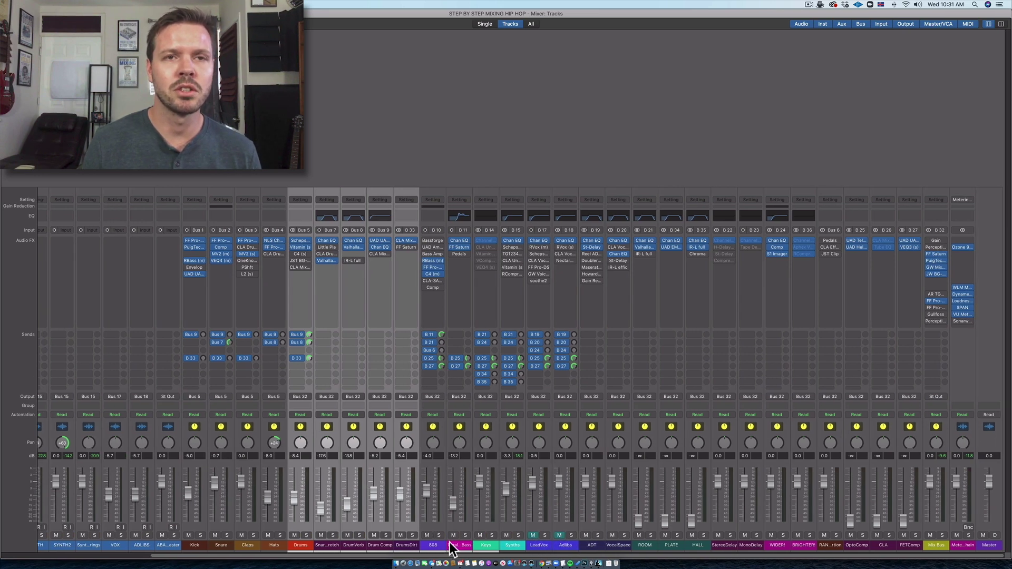
- Select the Synths bus, start playback and open Ozone 9 Elements on the Metering Chain
left_click(511, 547)
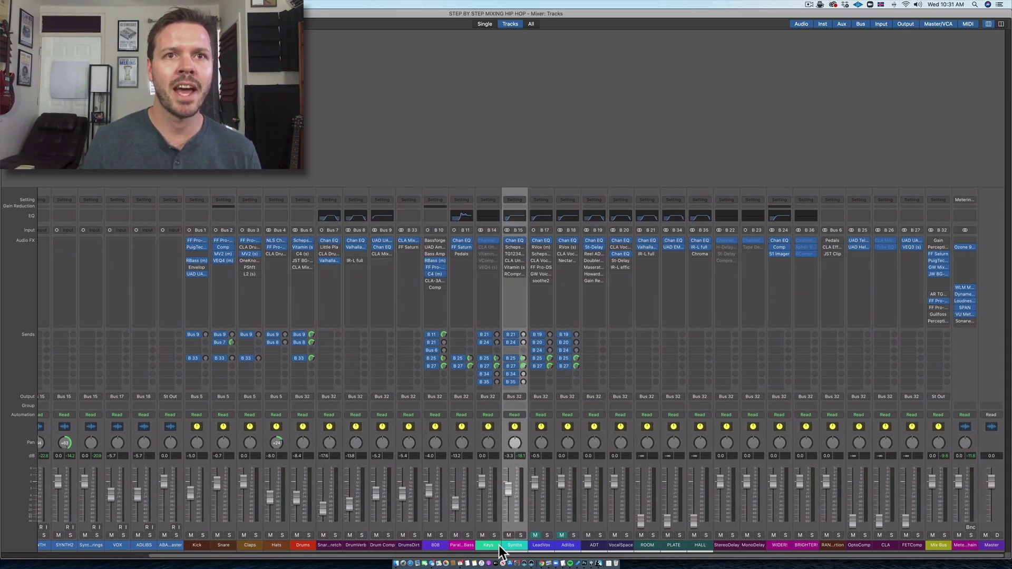
key("space")
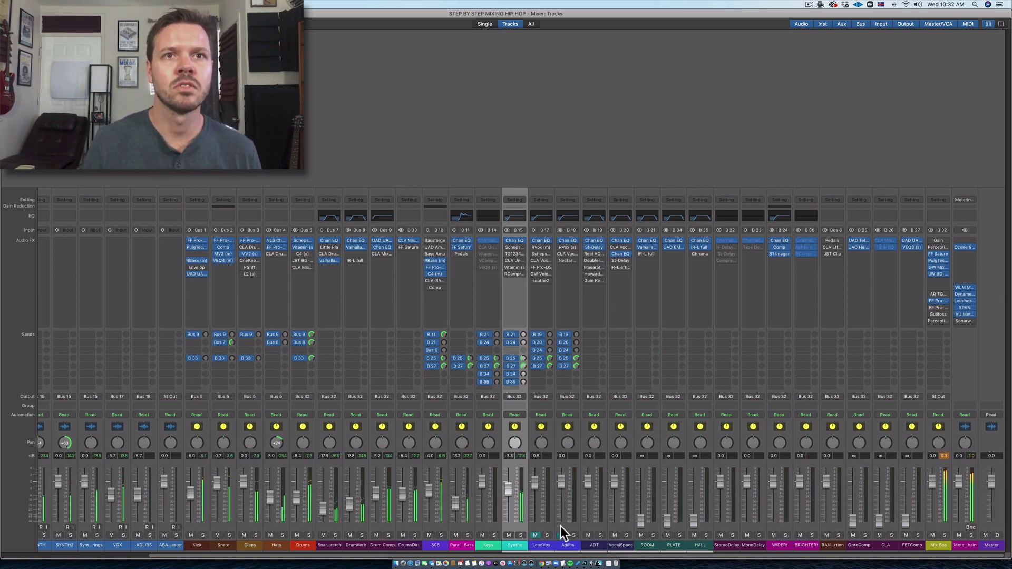
left_click(967, 247)
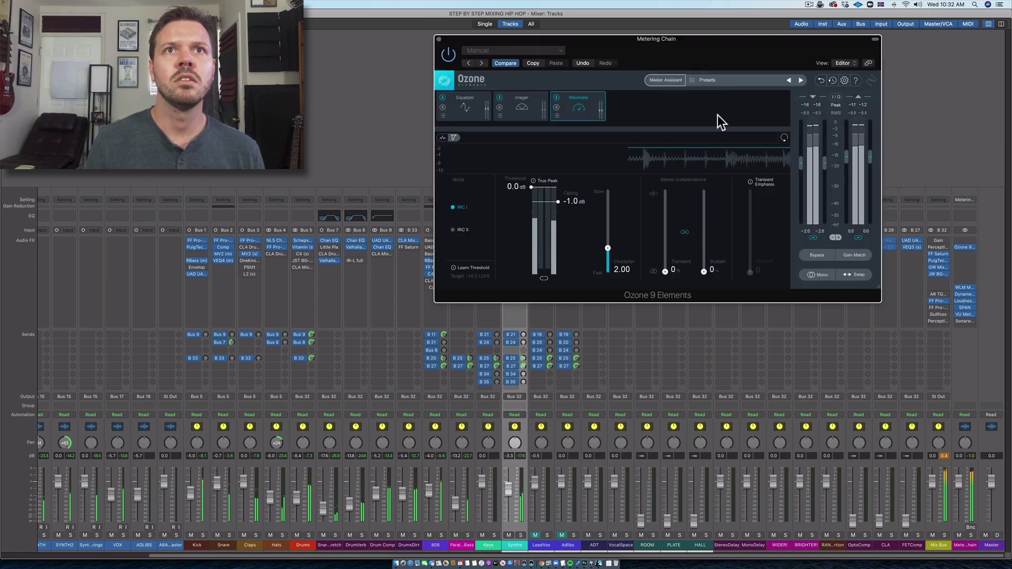
- Open FF Saturn and GW MixCentric on the Mix Bus and lower MixCentric's input slightly
left_click(938, 254)
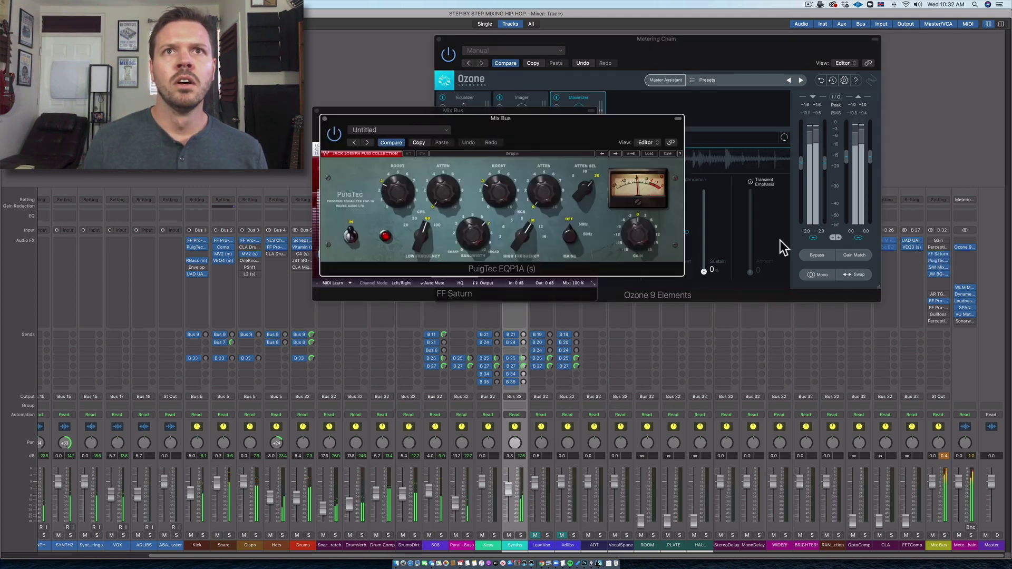
left_click(937, 267)
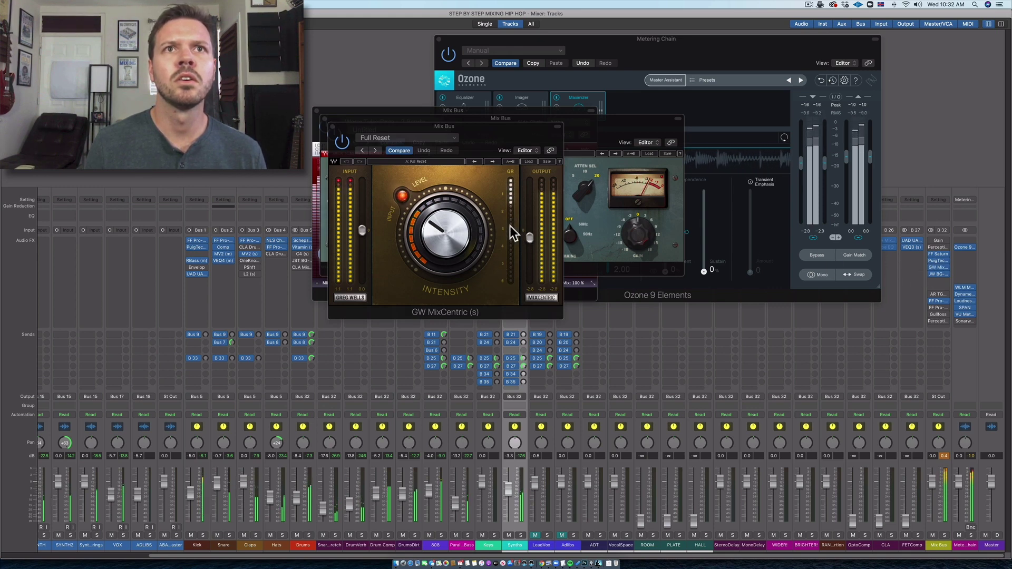
left_click(362, 230)
left_click_drag(362, 230, 362, 232)
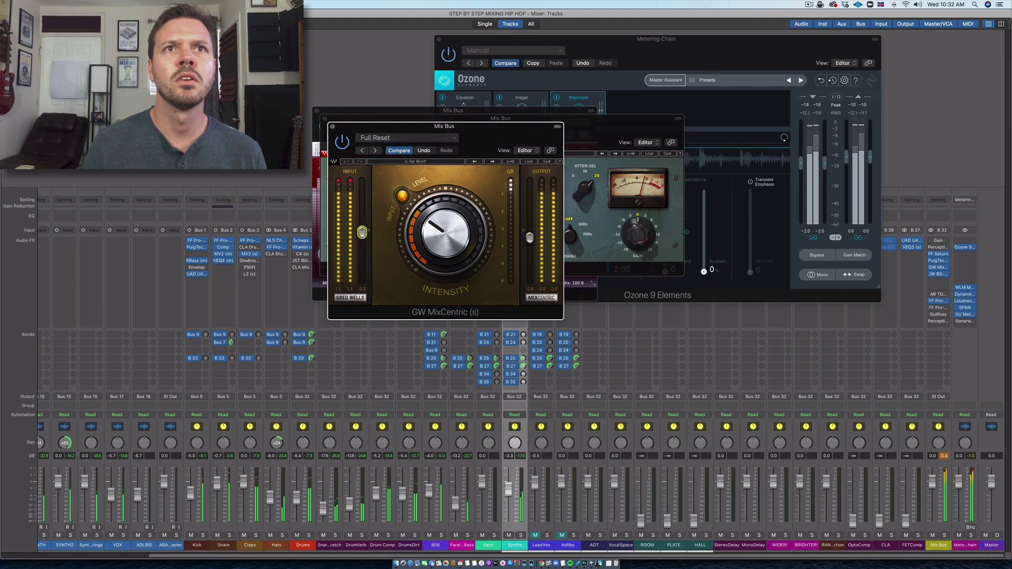
- Check JW BG-Mix, close all Mix Bus plugin windows and stop playback
left_click(937, 274)
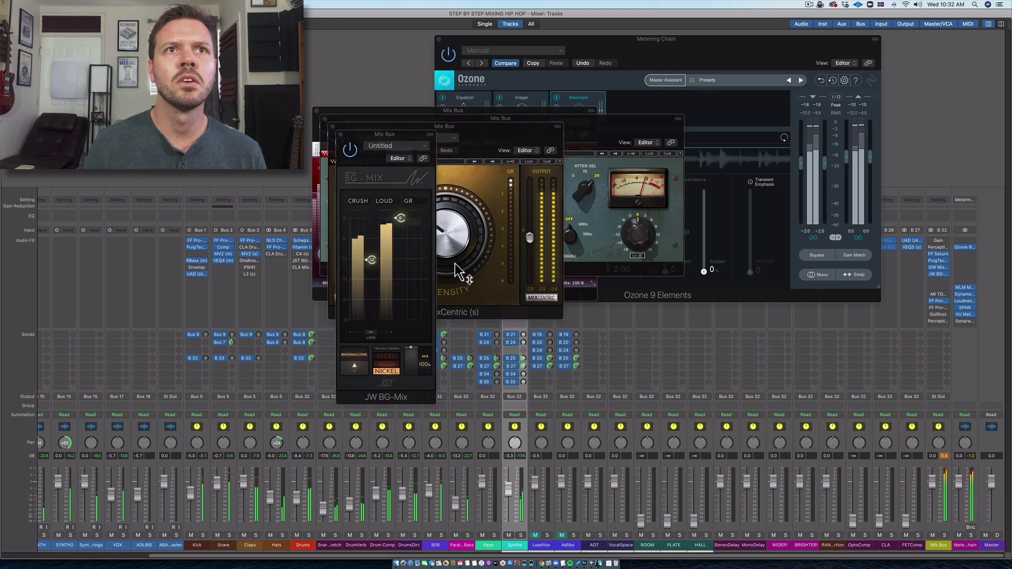
left_click(339, 133)
left_click(333, 127)
left_click(318, 111)
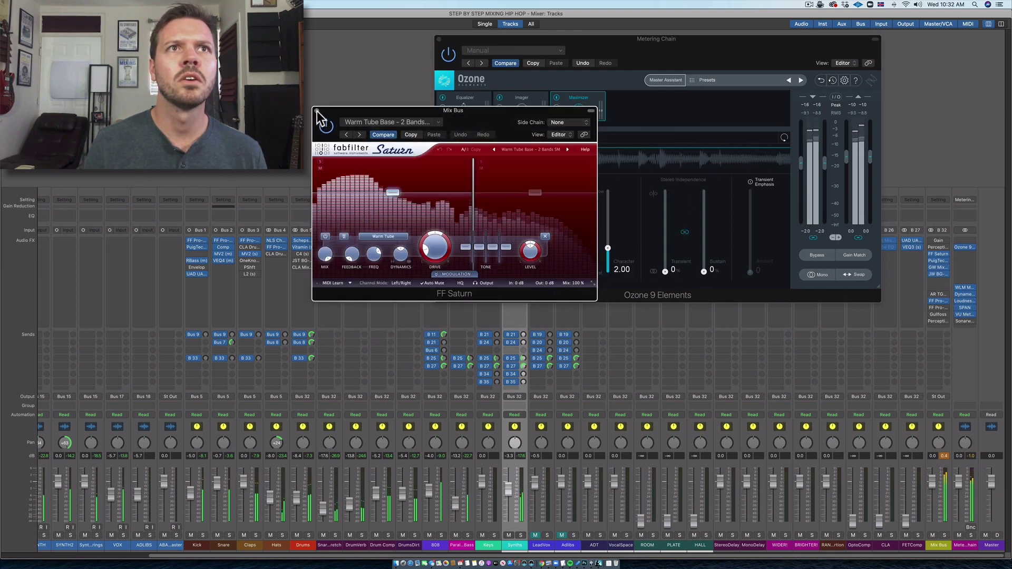
left_click(319, 112)
key("space")
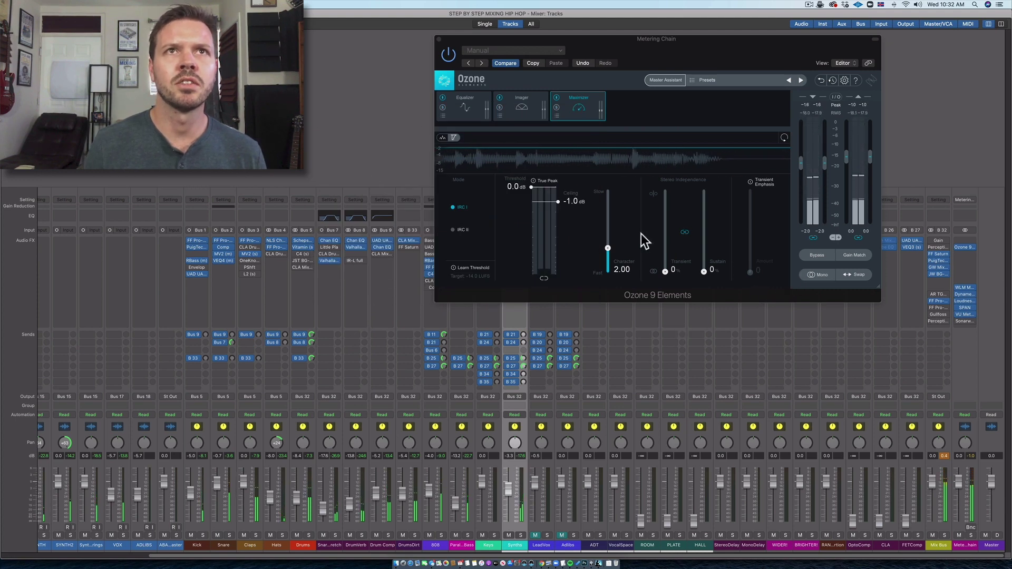
left_click(439, 40)
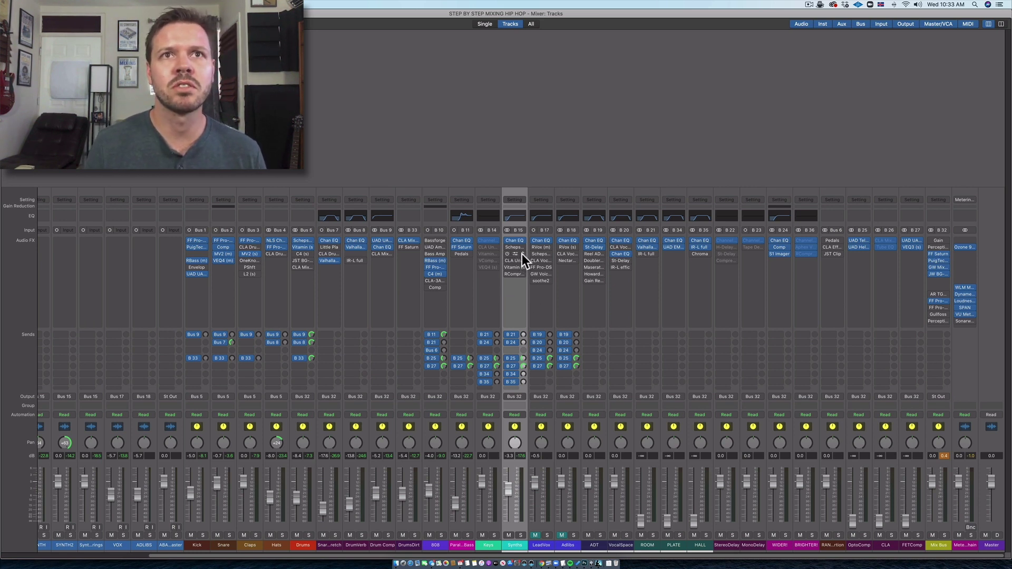
mouse_move(530, 245)
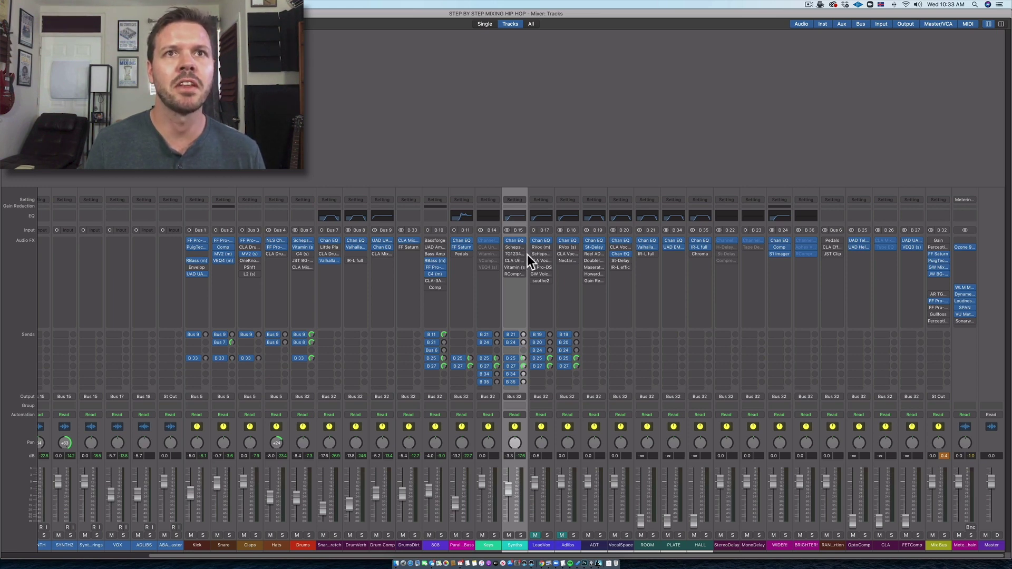
- Start playback and arrange the TG12345 window upper left and Scheps Omni Channel upper right
key("space")
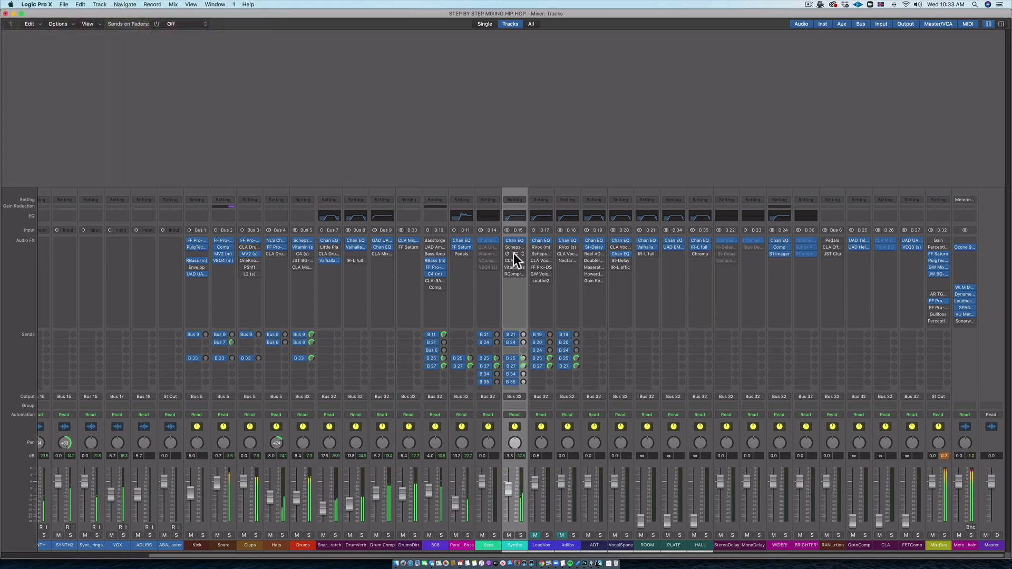
left_click(513, 253)
left_click_drag(429, 108, 247, 63)
mouse_move(517, 248)
left_click_drag(464, 107, 773, 30)
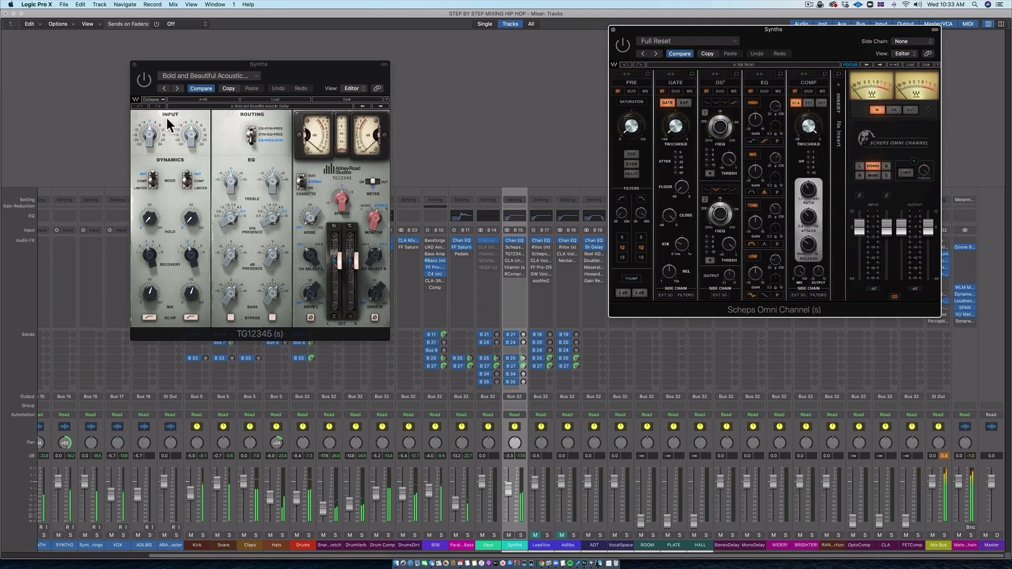
- Load the Piano-Keys > Synth Pad Now Much Better preset into TG12345
left_click(147, 82)
left_click(284, 100)
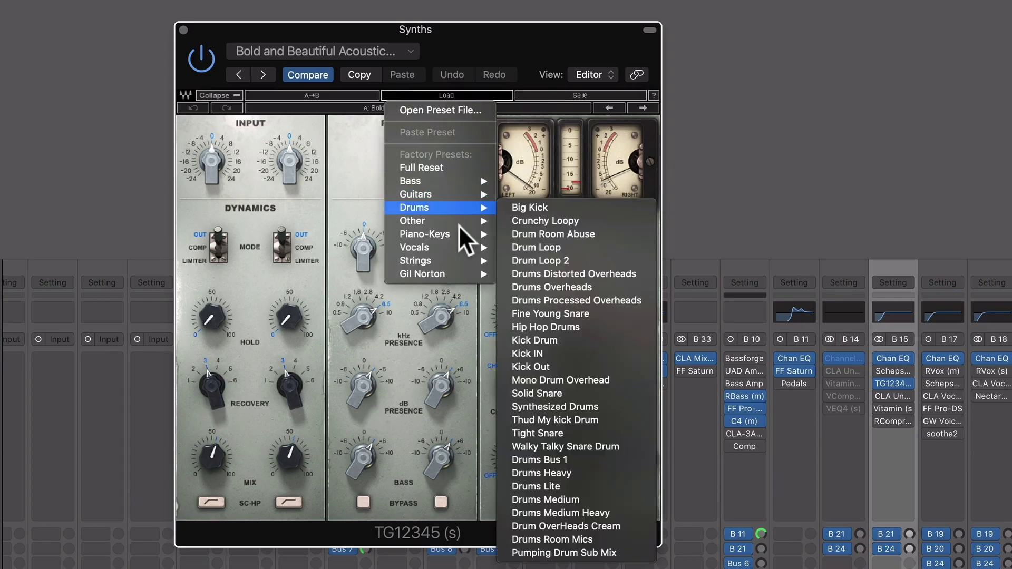
mouse_move(457, 232)
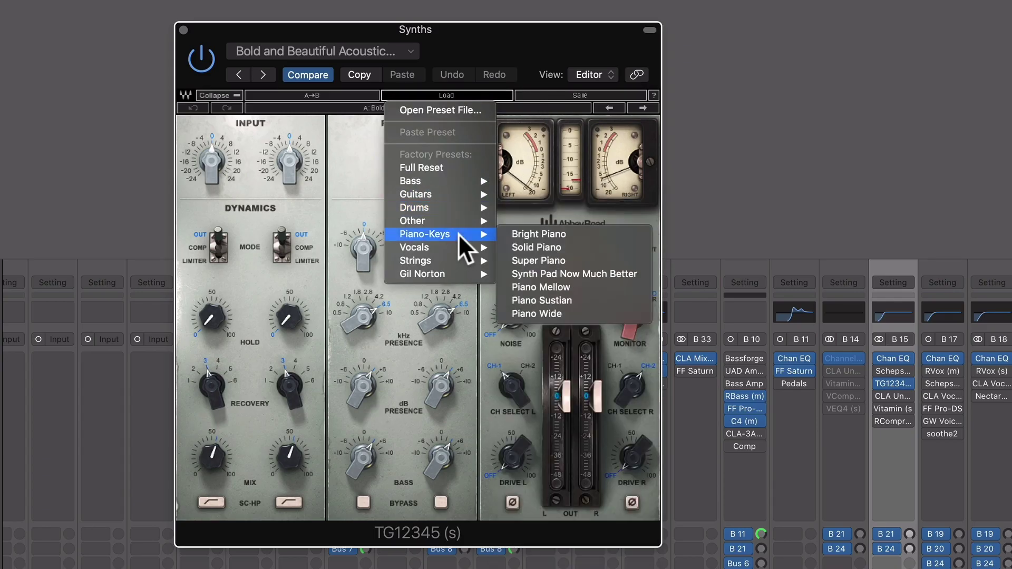
left_click(632, 275)
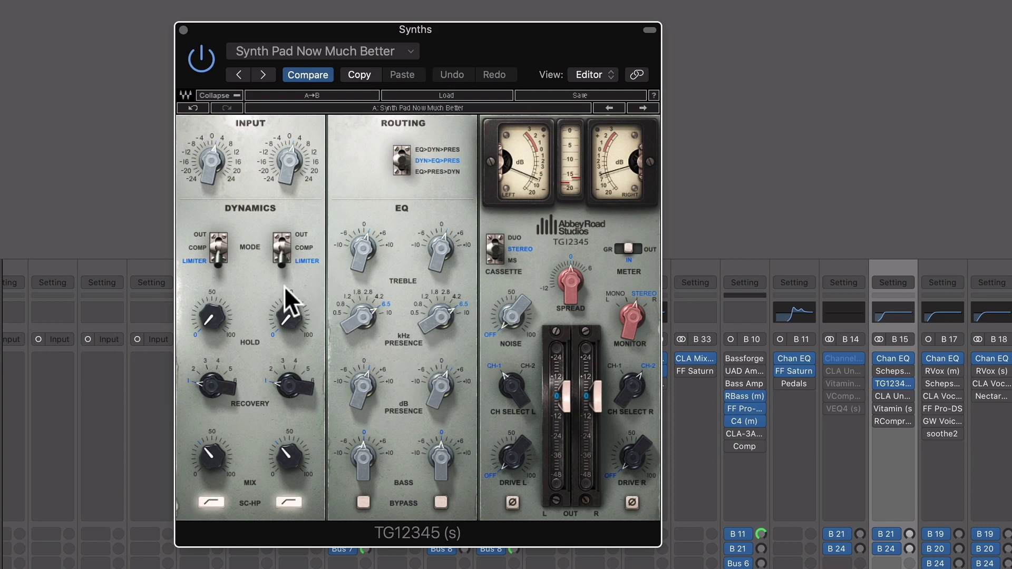
- Keep TG12345's left dynamics on LIMITER, A/B its bypass, and select the Synths strip
left_click(219, 245)
left_click(218, 246)
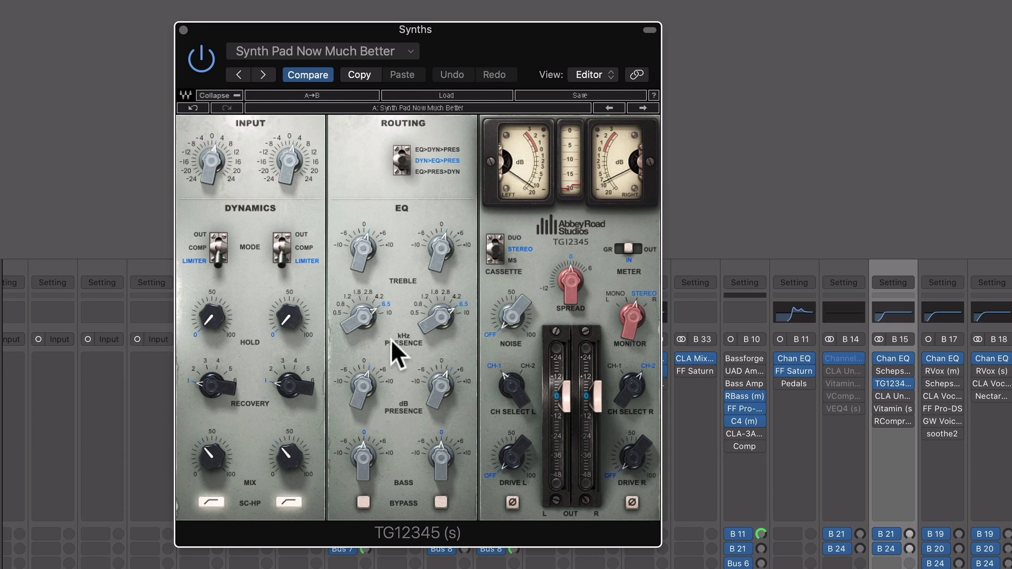
left_click(205, 68)
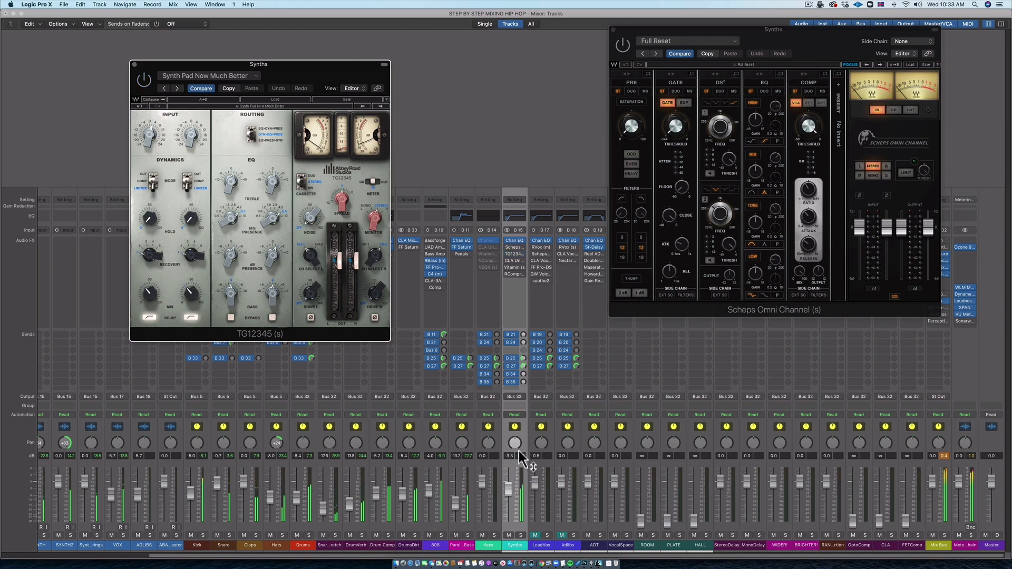
left_click(521, 456)
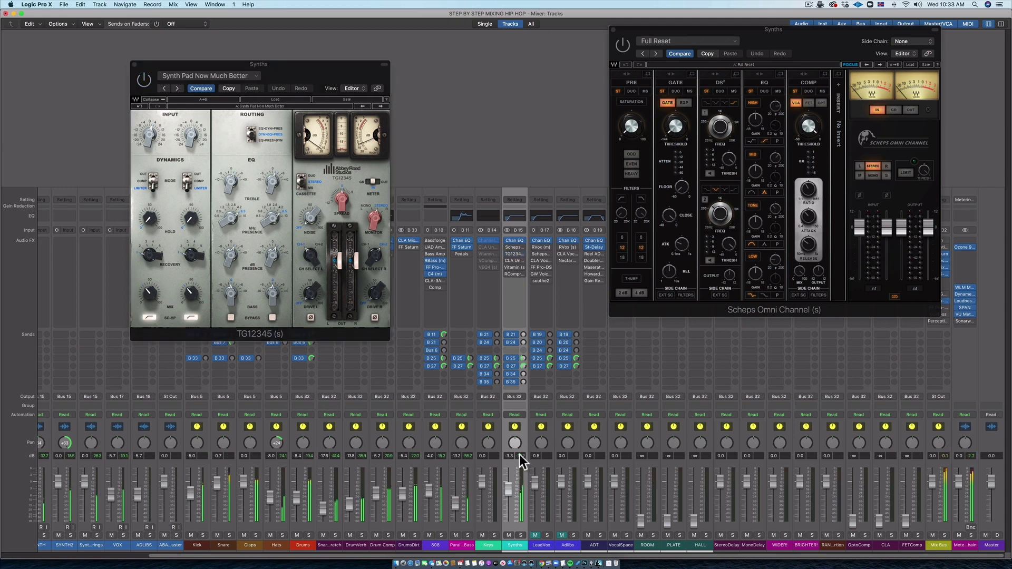
left_click(146, 79)
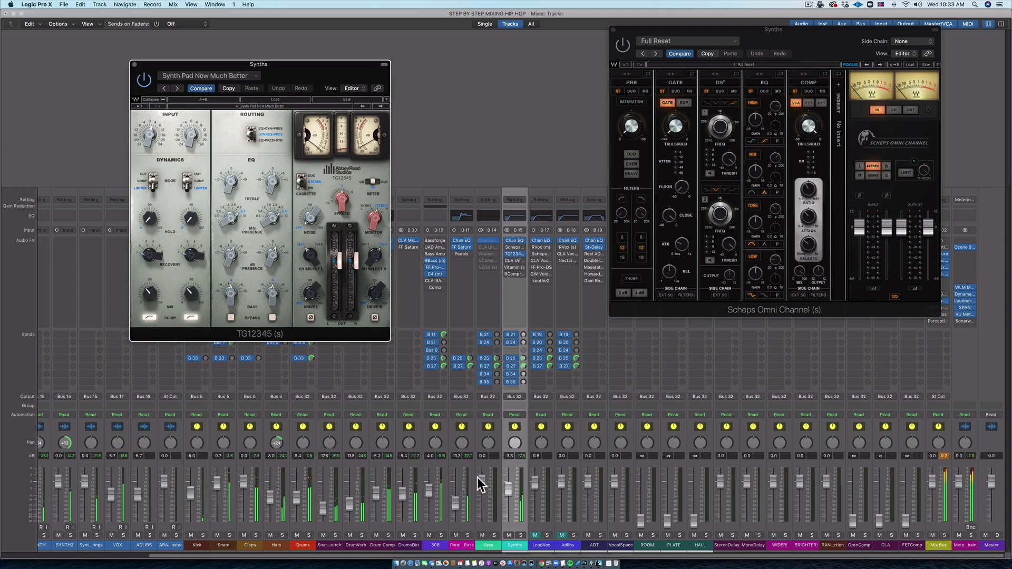
left_click(521, 457)
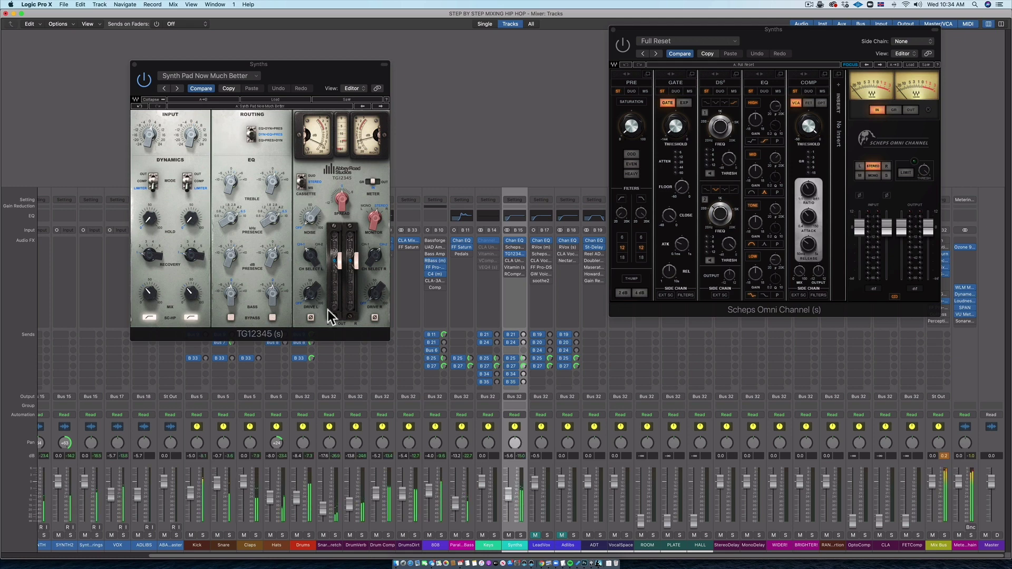
- Set TG12345's right presence to 6.55 kHz, adjust treble, and take both dynamics sections out
left_click_drag(275, 219, 277, 229)
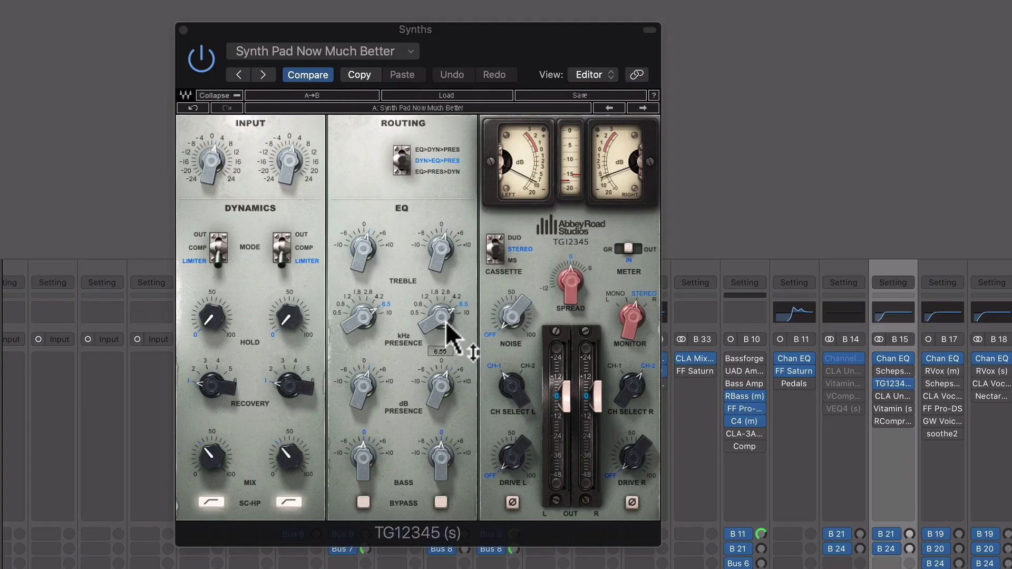
left_click(442, 245)
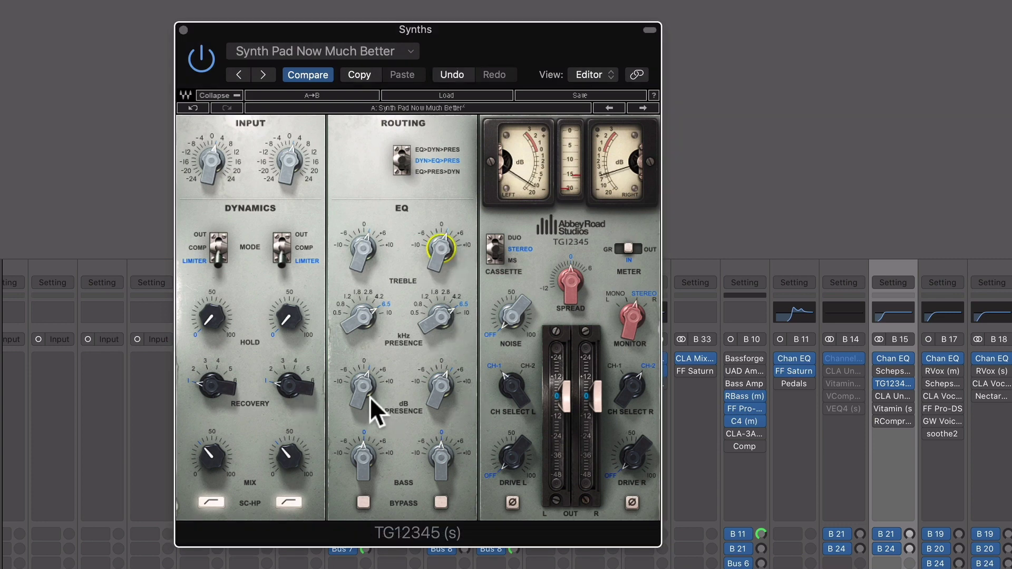
left_click(219, 252)
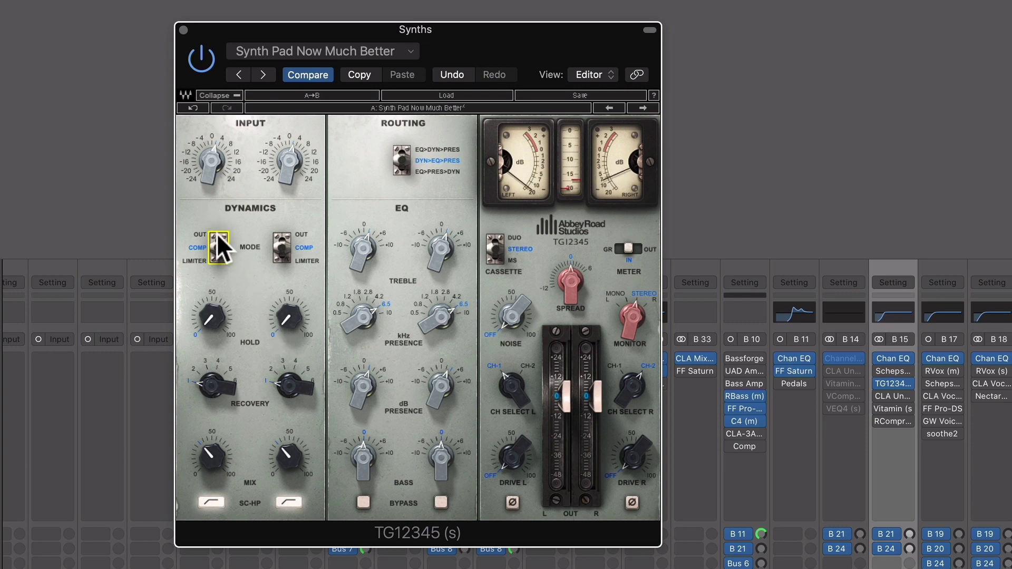
left_click(216, 232)
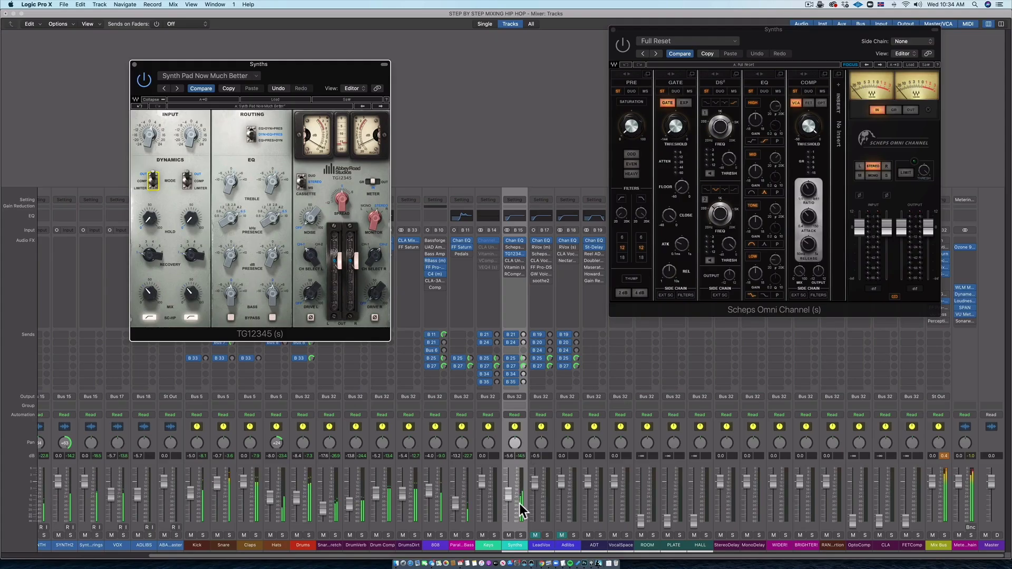
- Raise the Synths bus fader slightly and set the TG12345 spread to 2.2
left_click_drag(519, 504, 510, 483)
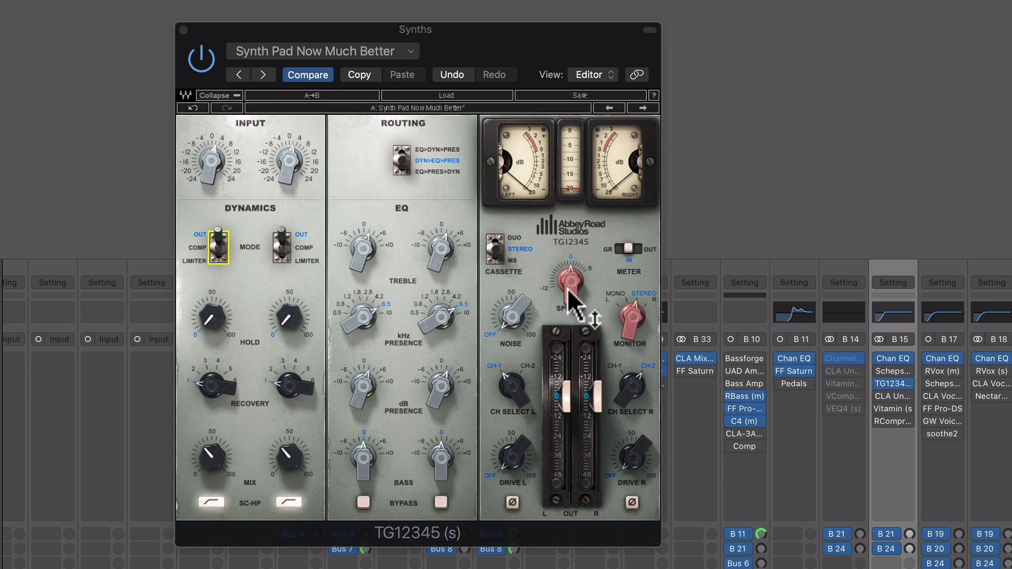
left_click_drag(340, 205, 340, 204)
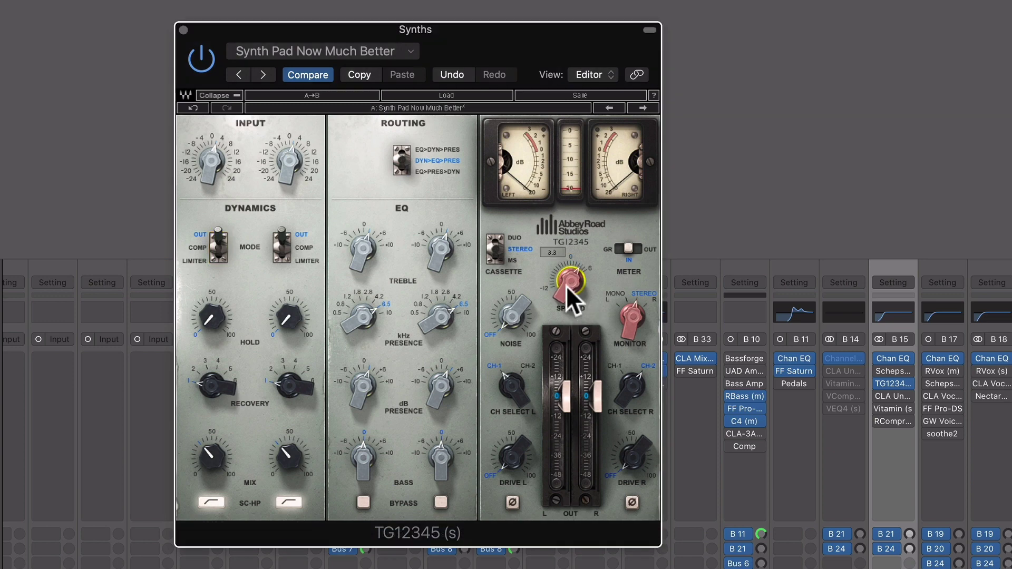
mouse_move(574, 296)
left_mouse_down()
mouse_move(574, 311)
mouse_move(574, 294)
left_mouse_up()
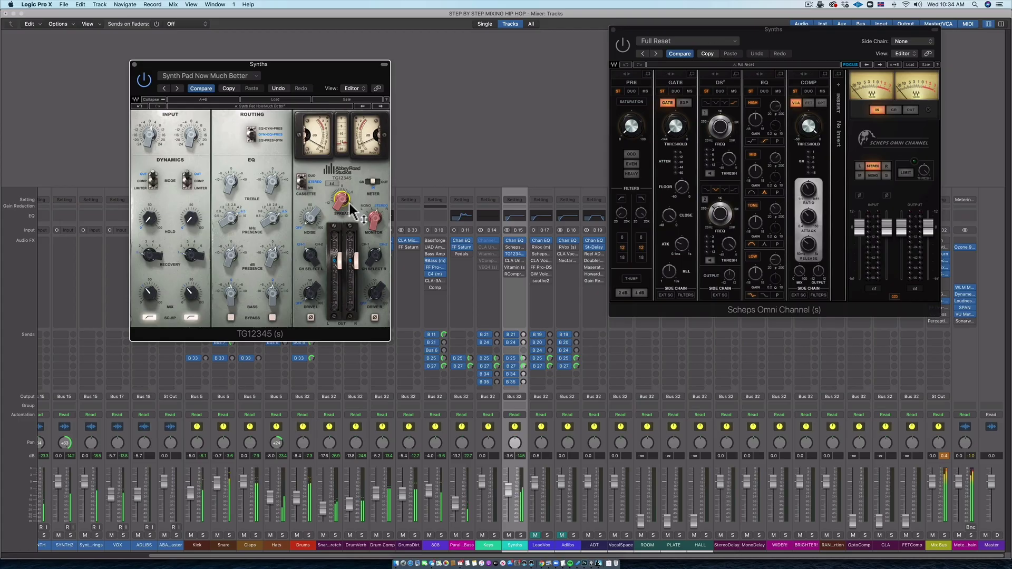
mouse_move(523, 260)
- Turn on Even saturation in Scheps Omni Channel and raise its amount
left_click(625, 49)
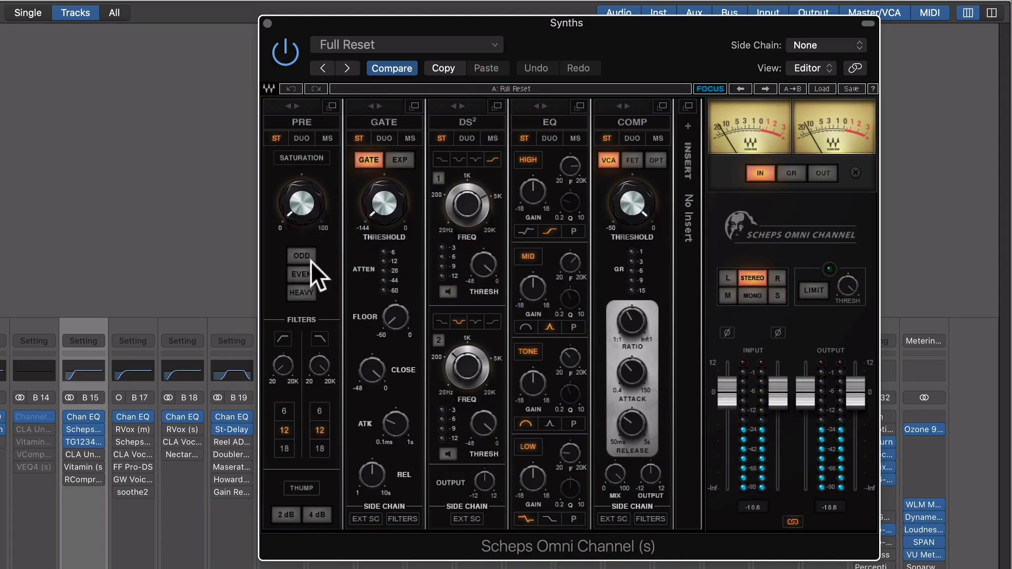
left_click(310, 257)
left_click(305, 275)
left_click_drag(293, 200, 293, 181)
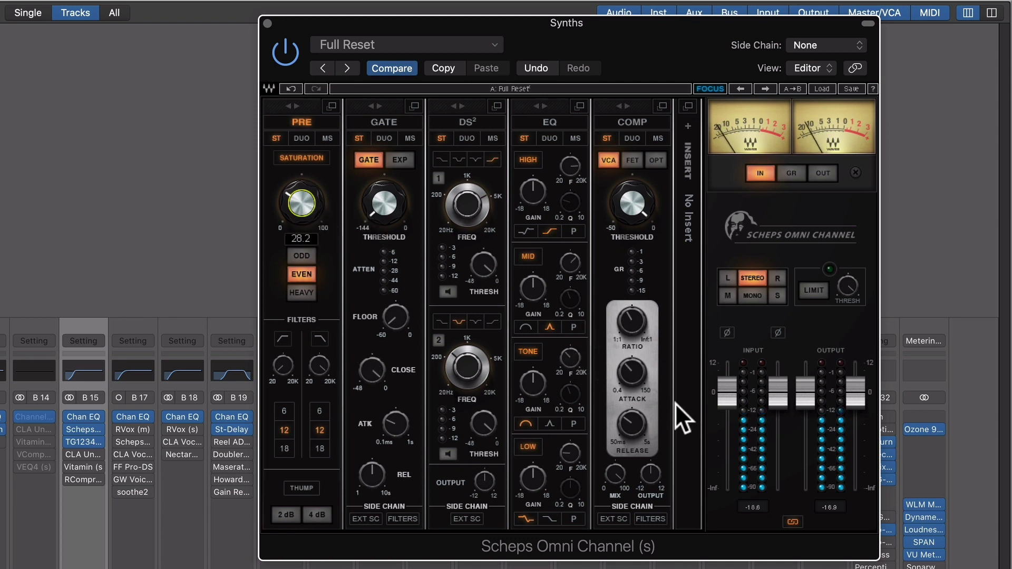
- Boost the TONE band to about 795 with 2.7 gain and reshape the HIGH band
left_click(569, 359)
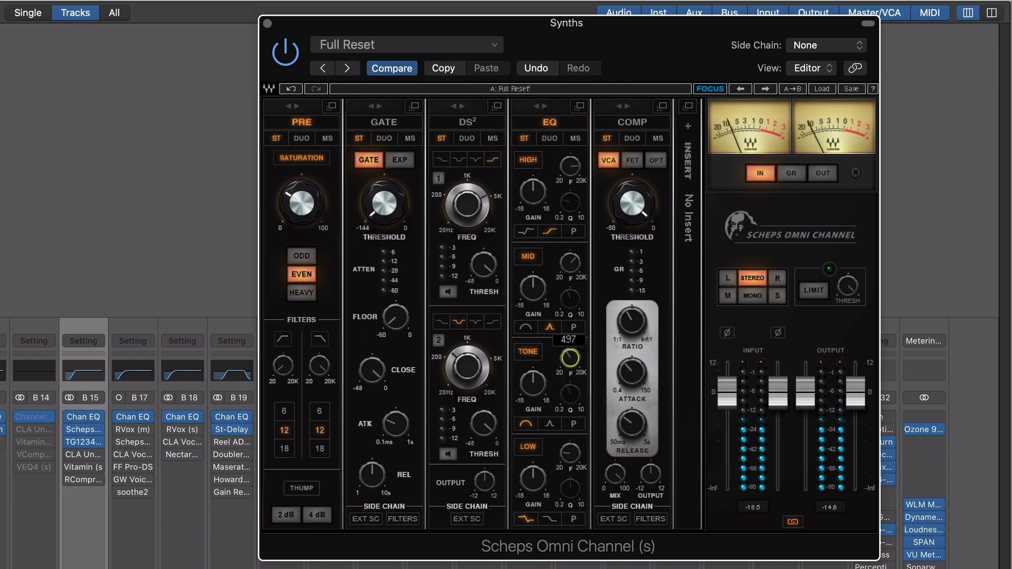
left_click_drag(569, 358, 569, 342)
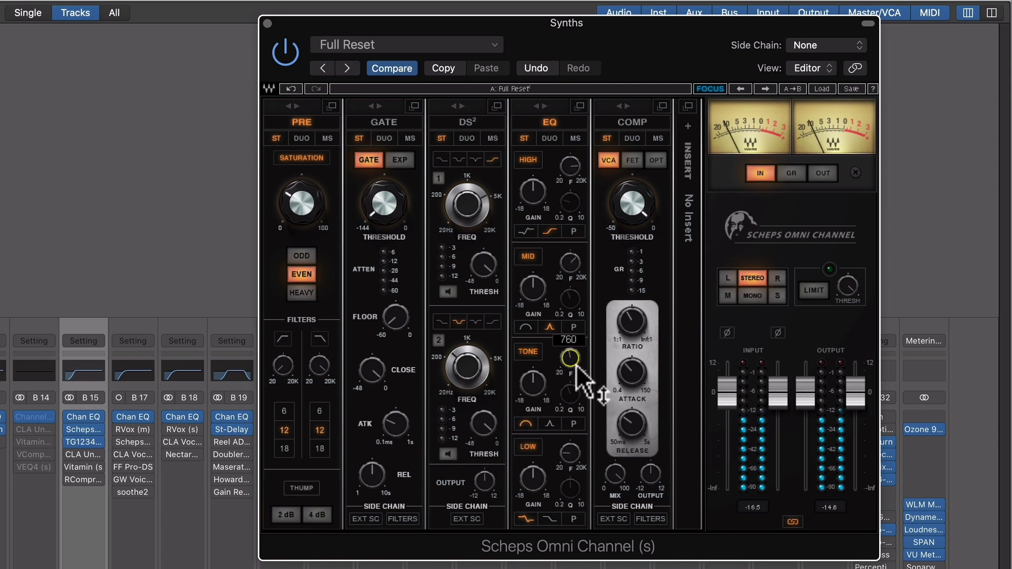
left_click_drag(532, 389, 542, 406)
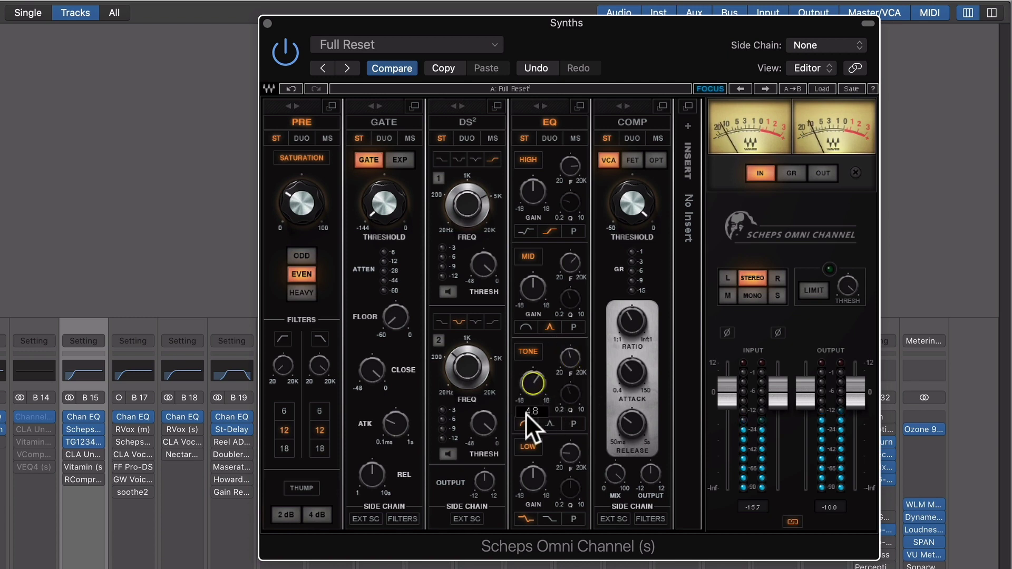
mouse_move(570, 166)
left_mouse_down()
mouse_move(578, 185)
mouse_move(532, 187)
mouse_move(570, 165)
left_mouse_up()
left_click(527, 231)
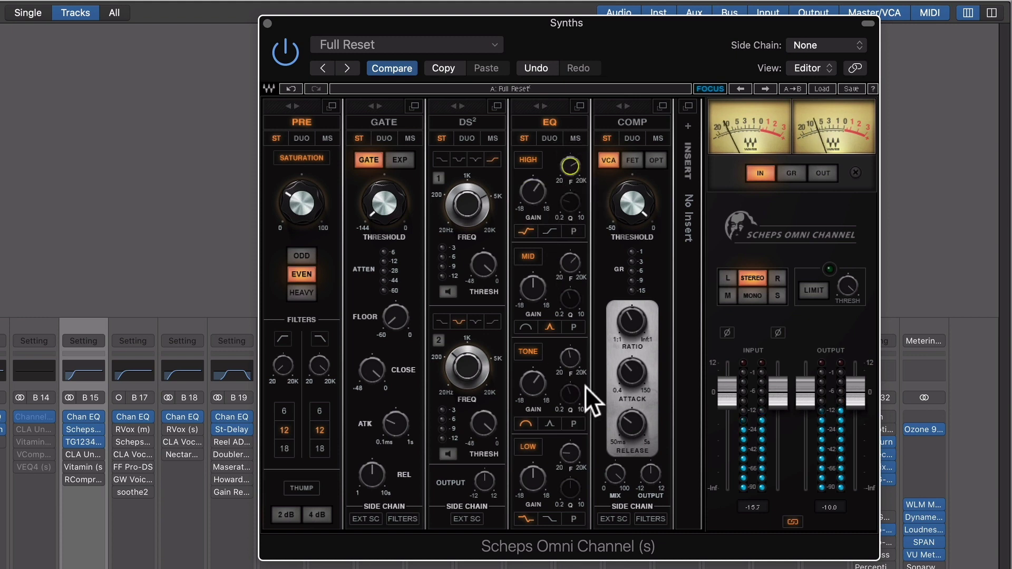
- Keep the compressor on VCA, set ratio and threshold near -20, and trim output to -2.5 dB
left_click(648, 164)
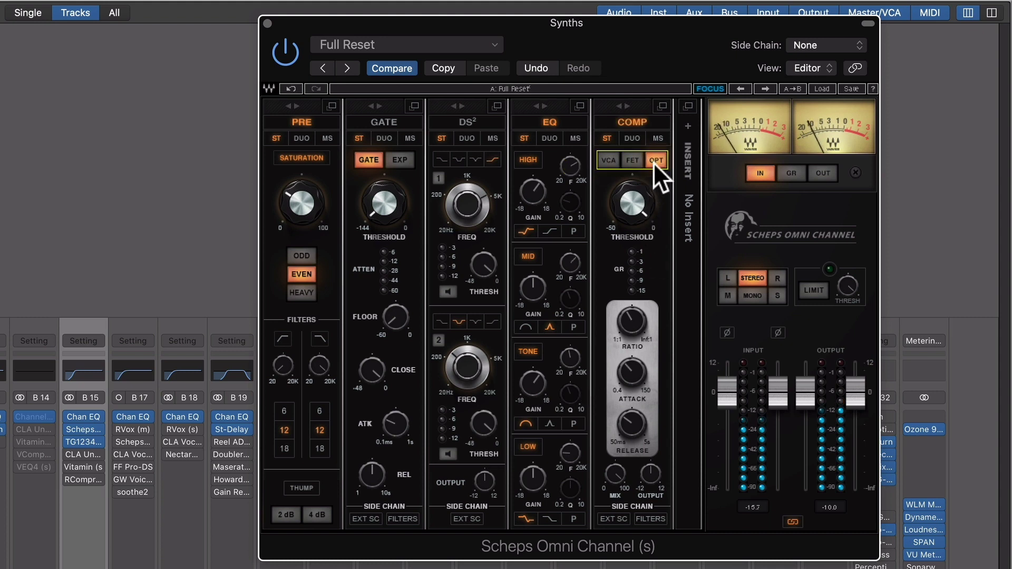
left_click(631, 164)
left_click(613, 163)
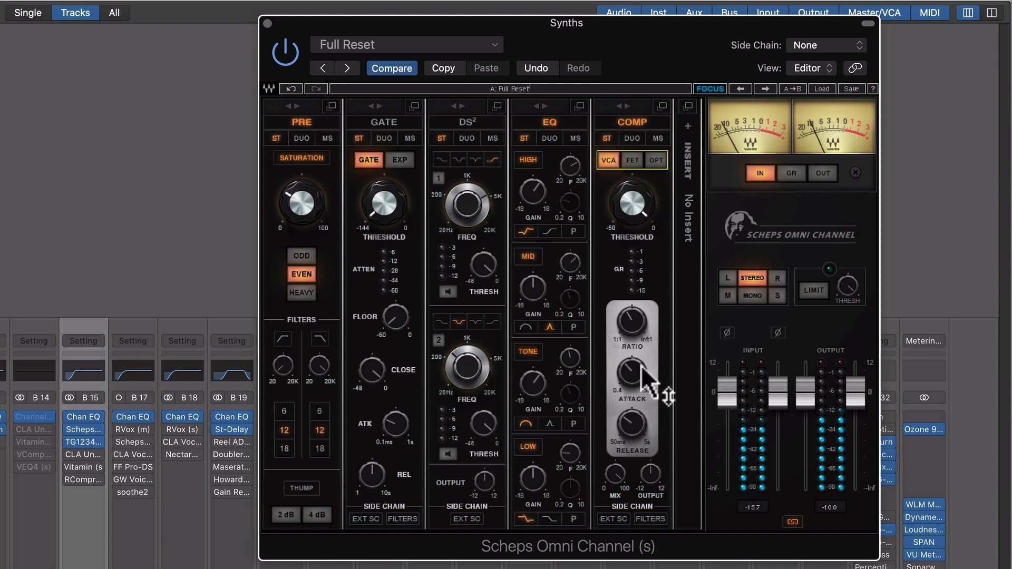
left_click(632, 321)
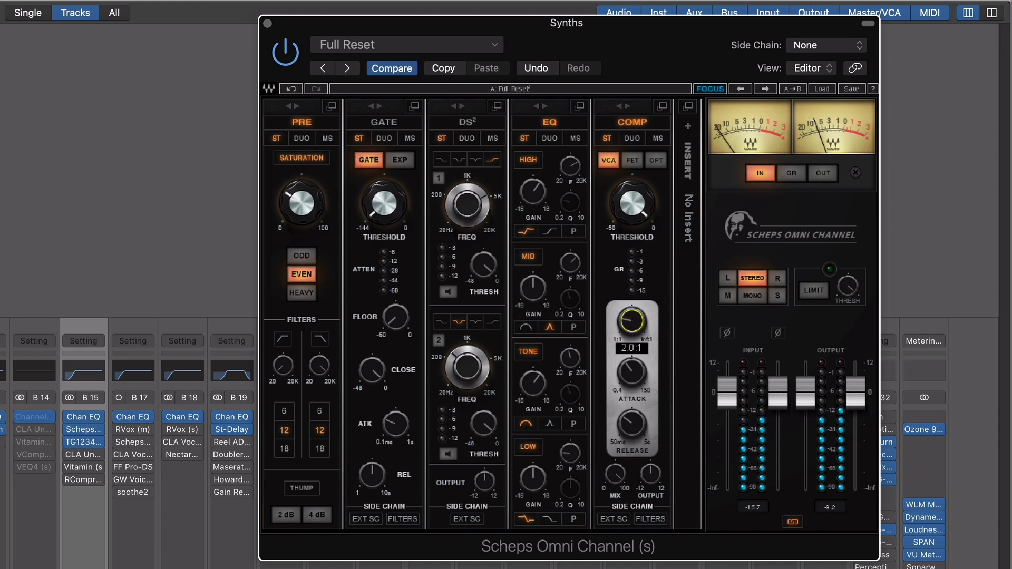
left_click_drag(640, 213, 639, 230)
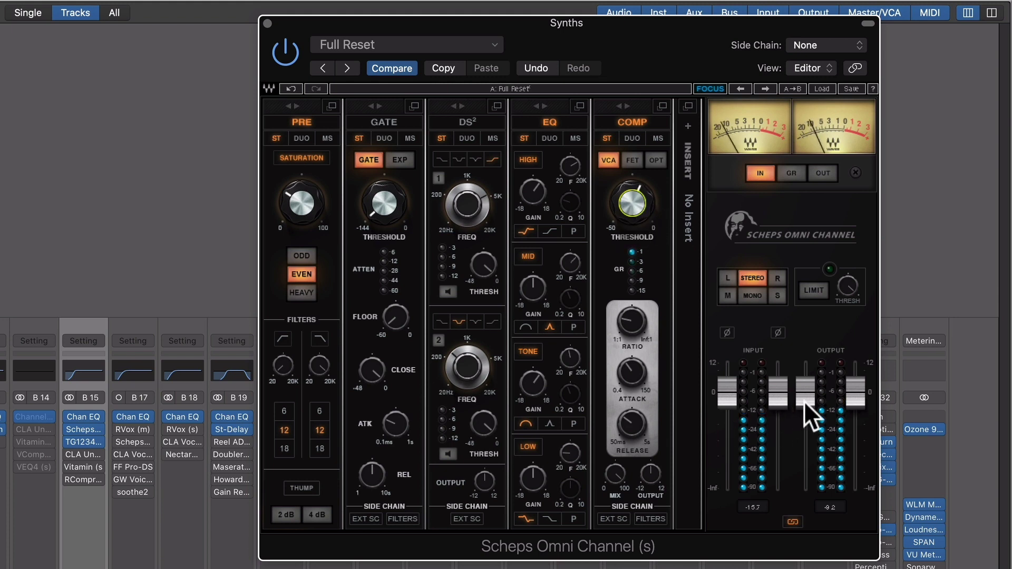
left_click_drag(806, 402, 804, 414)
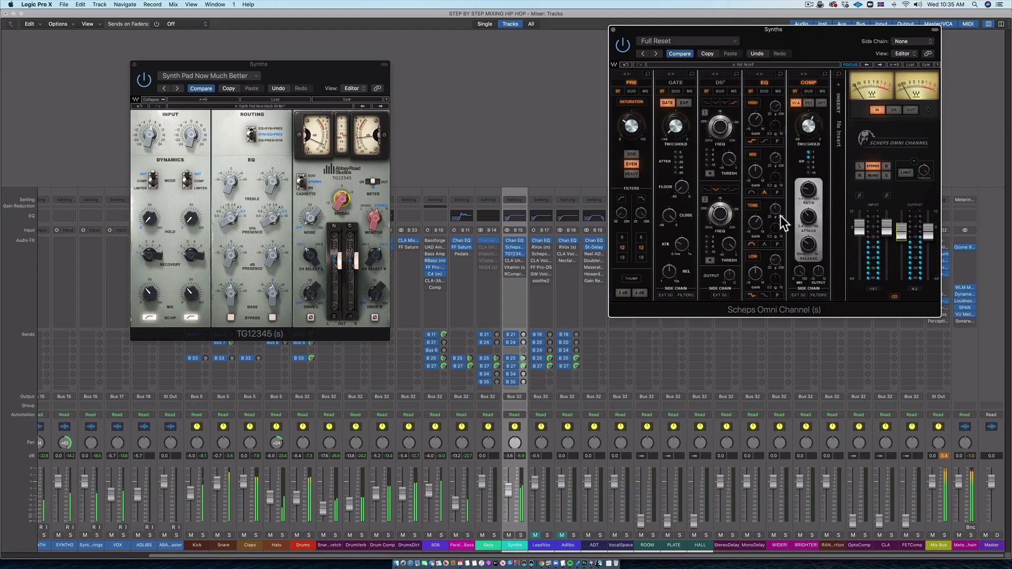
- Compare the TG12345 and Scheps Omni Channel windows, then switch the Scheps compressor to VCA
left_click(143, 84)
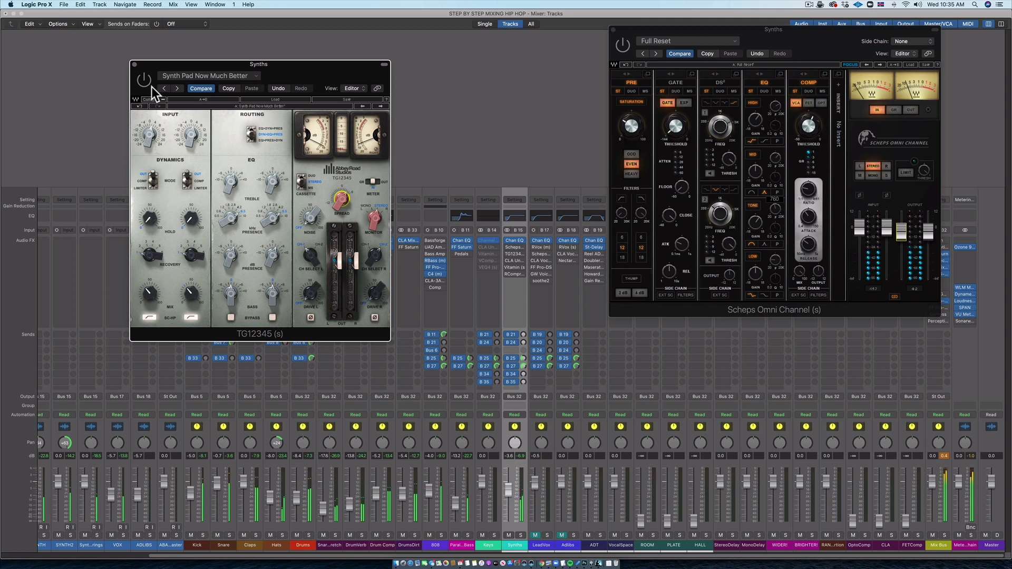
left_click(625, 49)
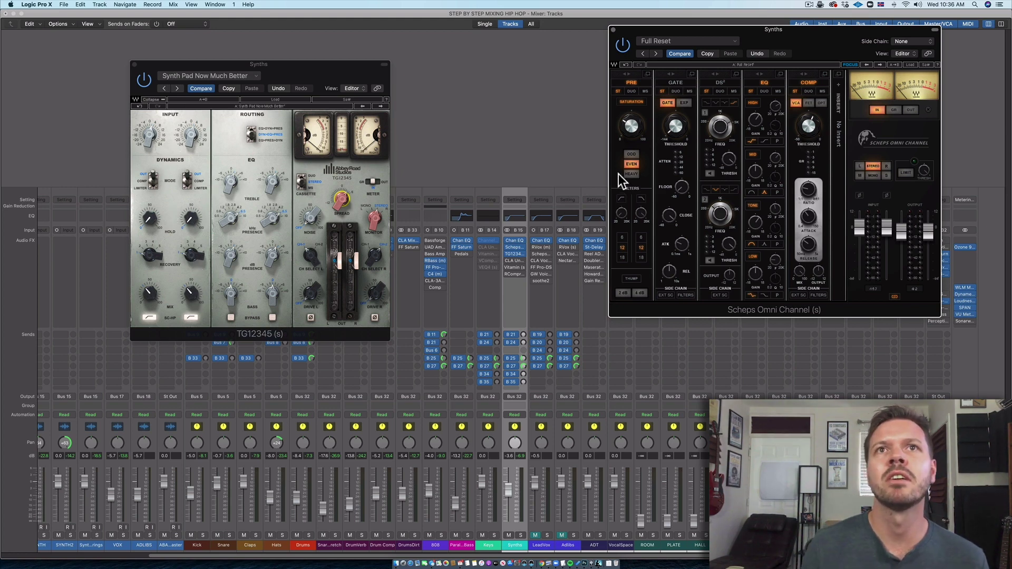
left_click(796, 103)
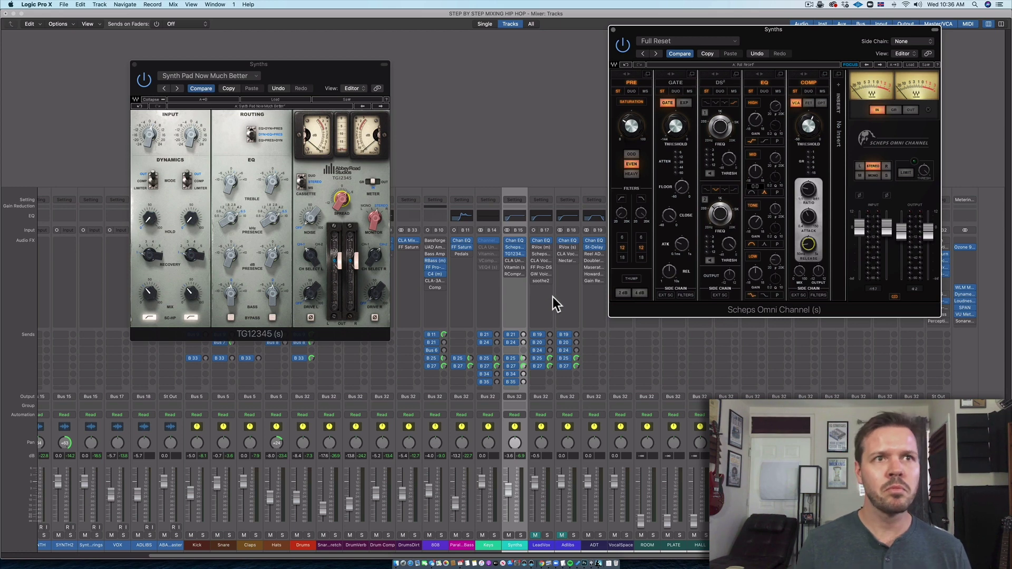
- Step through the SYNTH, SYNTH2 and neighbouring synth strips, ending on SYNTH
scroll(552, 296, "left", 6)
left_click(199, 546)
left_click(226, 549)
left_click(245, 549)
left_click(219, 549)
left_click(203, 549)
left_click(224, 551)
left_click(271, 549)
left_click(251, 549)
left_click(224, 549)
left_click(199, 549)
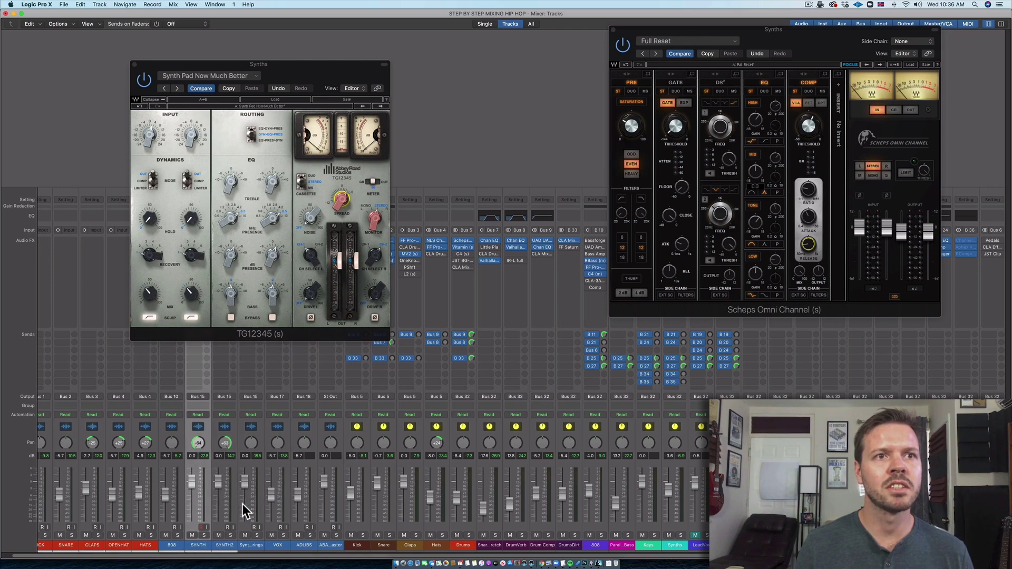
scroll(243, 504, "right", 6)
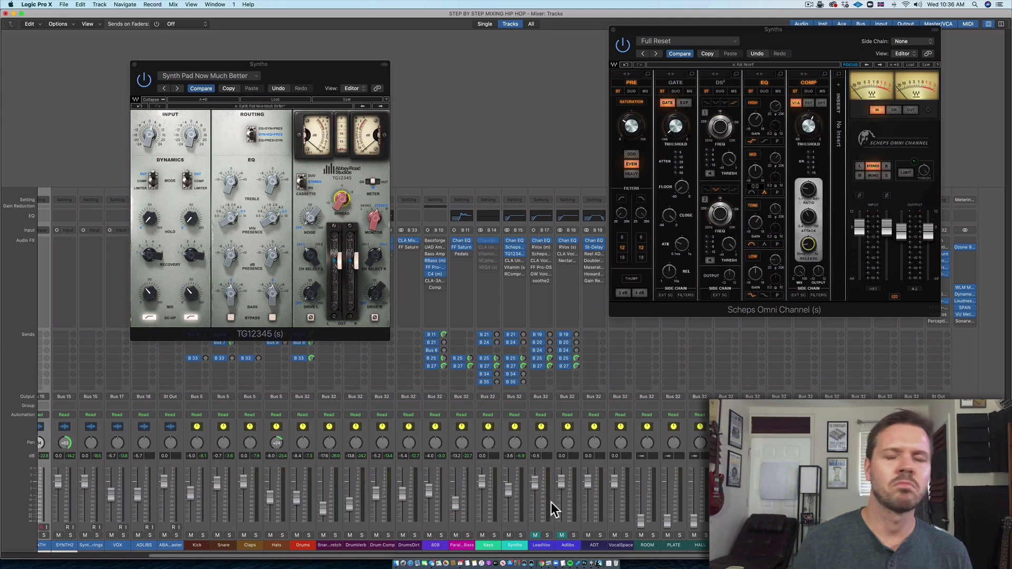
- Boost Vitamin's mid band to 26.8 and lower its low-mid band to 9.5
left_click(514, 270)
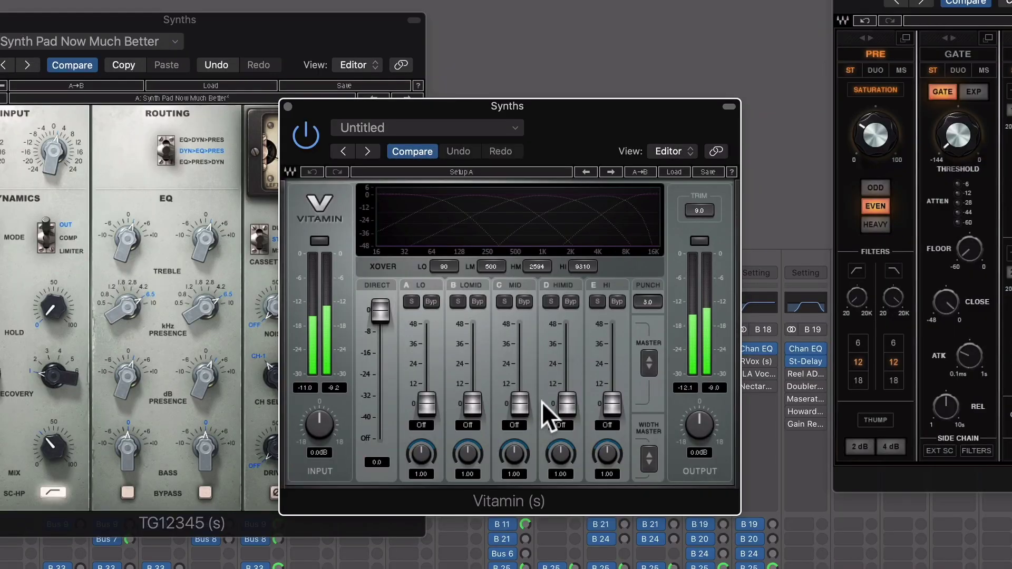
left_click_drag(520, 404, 520, 364)
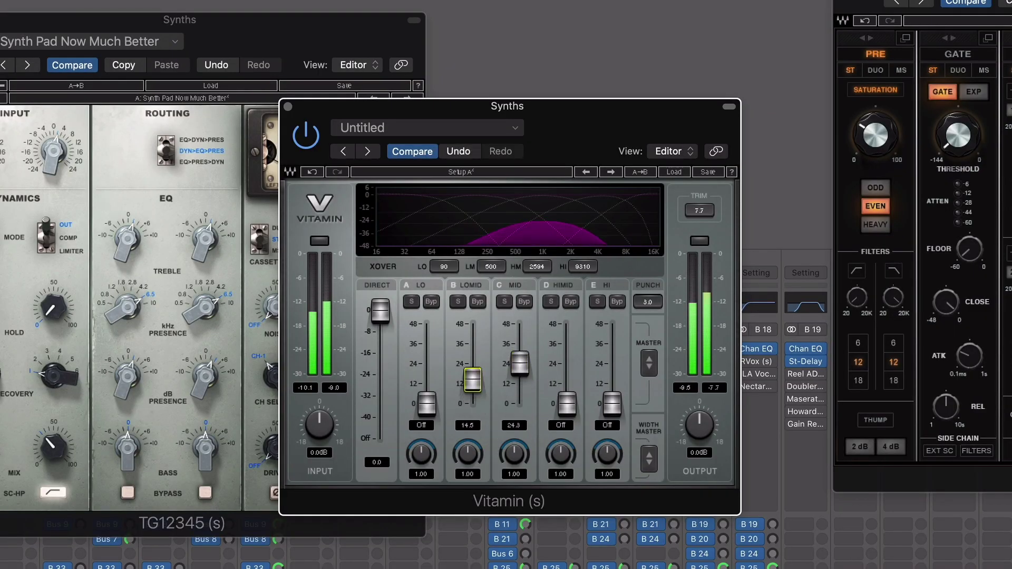
key("Down")
key("Down")
key("Down")
key("Down")
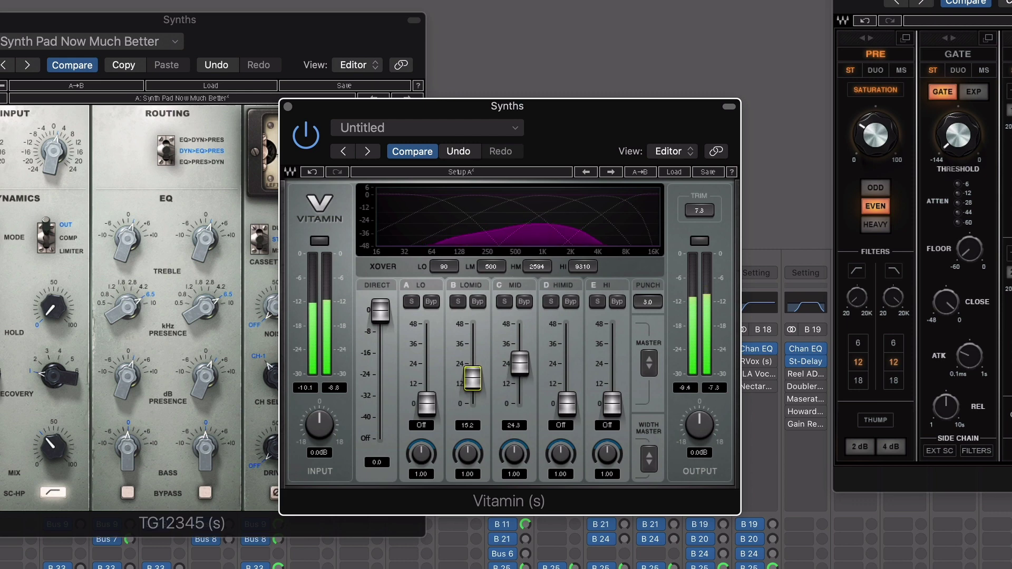
key("Down")
key("Down")
key("Down")
key("Down")
key("Down")
key("Down")
key("Down")
key("Down")
key("Down")
key("Down")
key("Down")
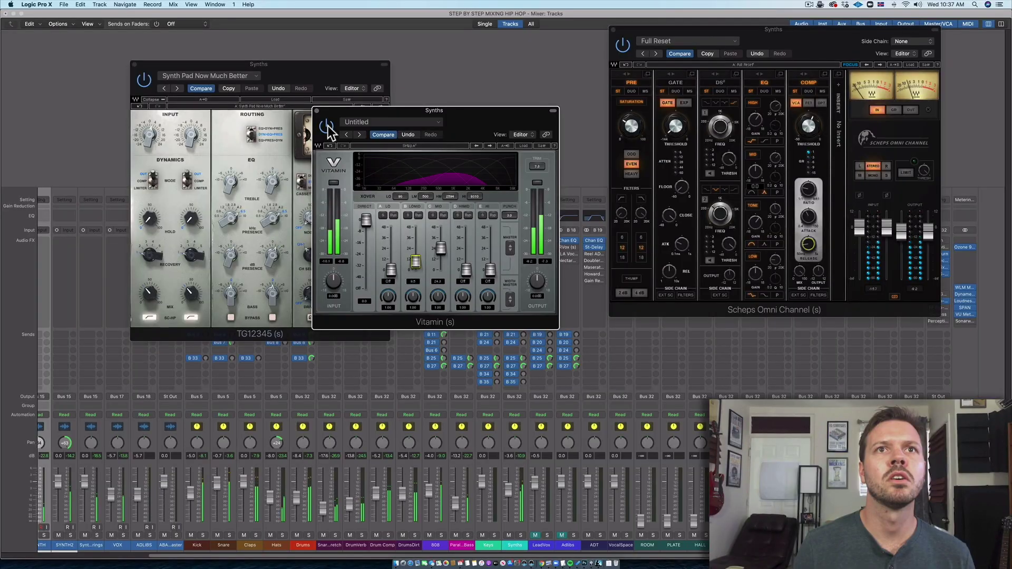
left_click(316, 111)
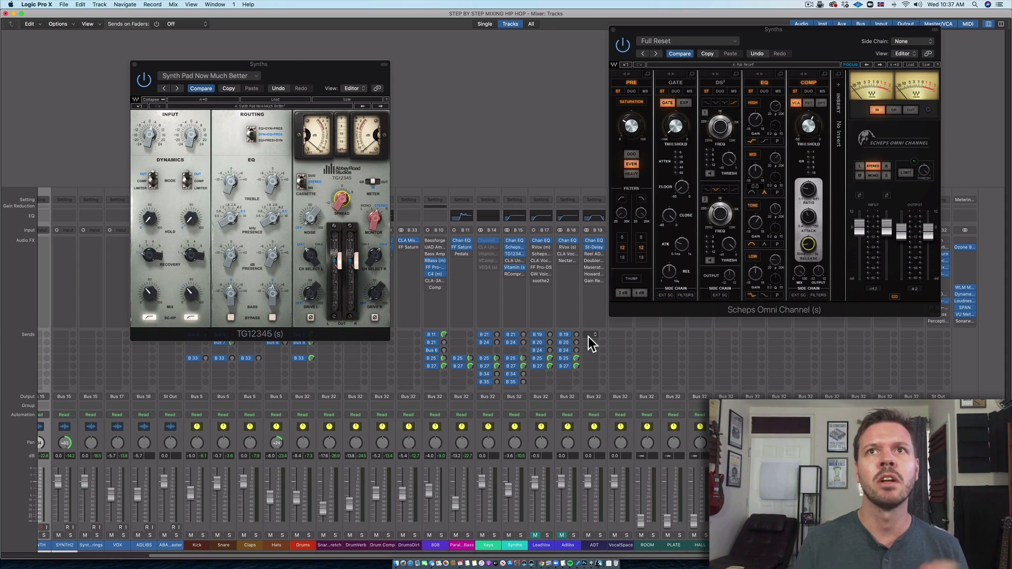
- Bring Scheps Omni Channel forward, then reopen and close Vitamin to check it
left_click(777, 221)
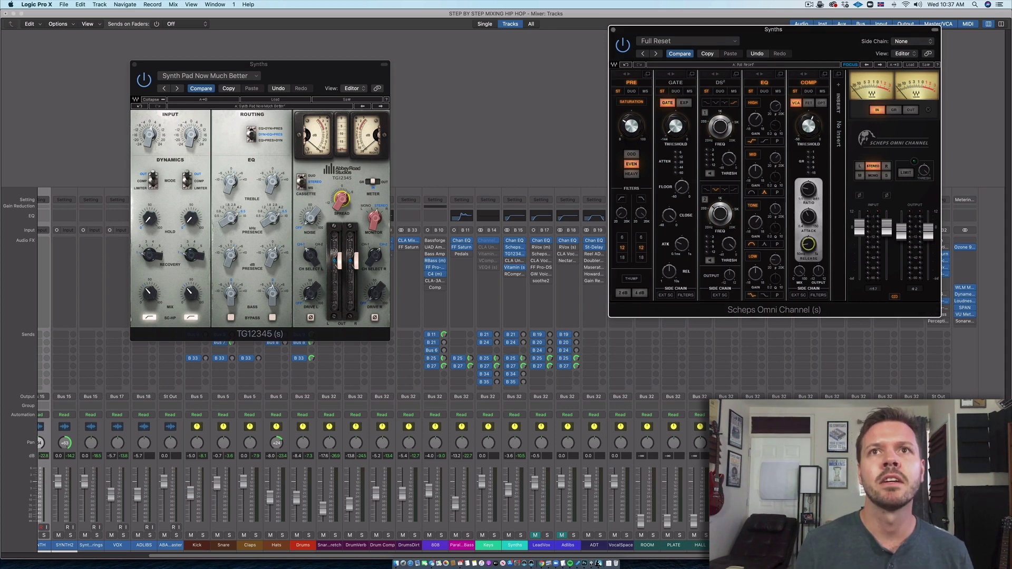
left_click(515, 268)
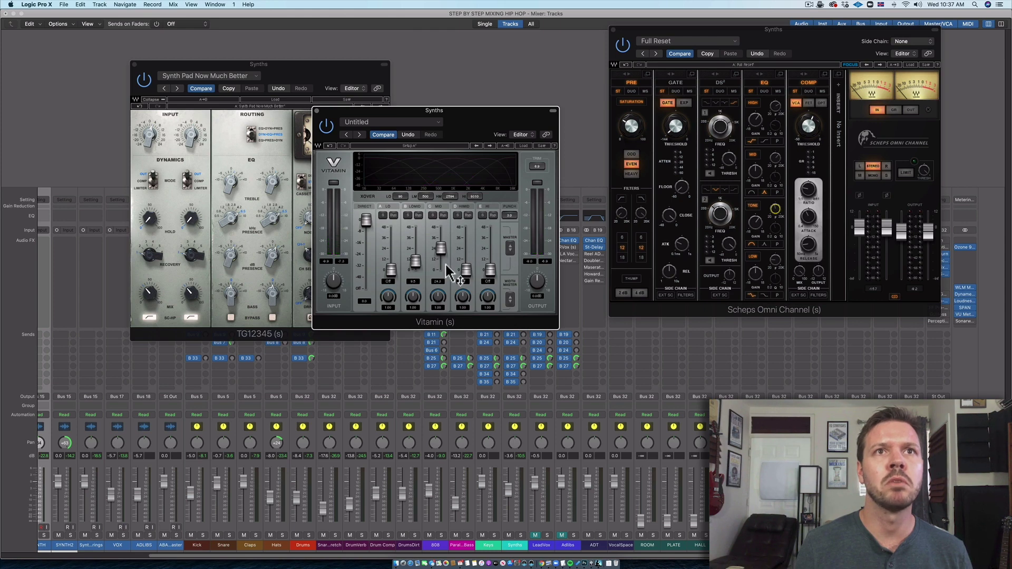
left_click(317, 111)
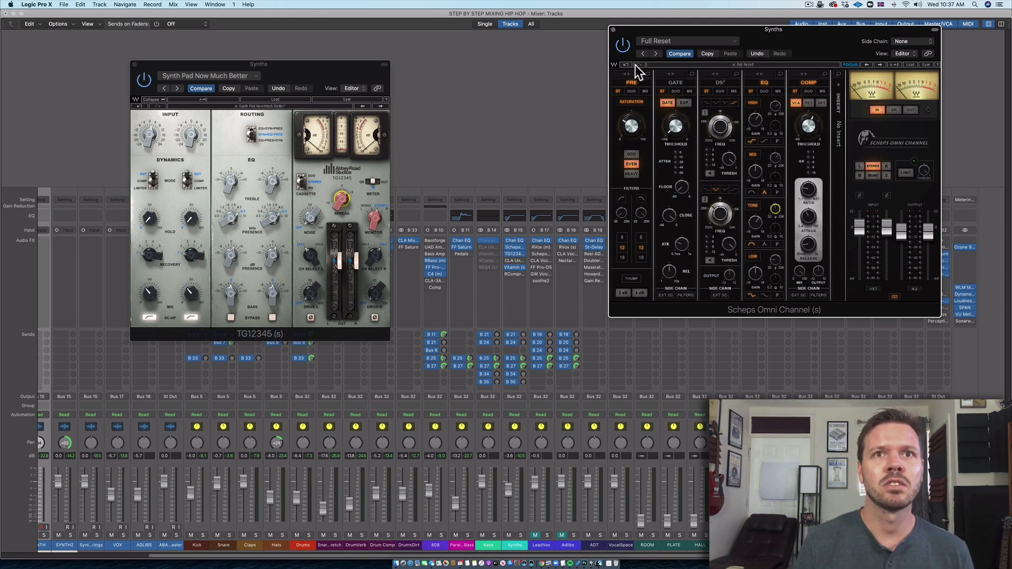
- Close the Scheps Omni Channel and TG12345 windows and select SYNTH, SYNTH2 and SynthStrings together
left_click(613, 30)
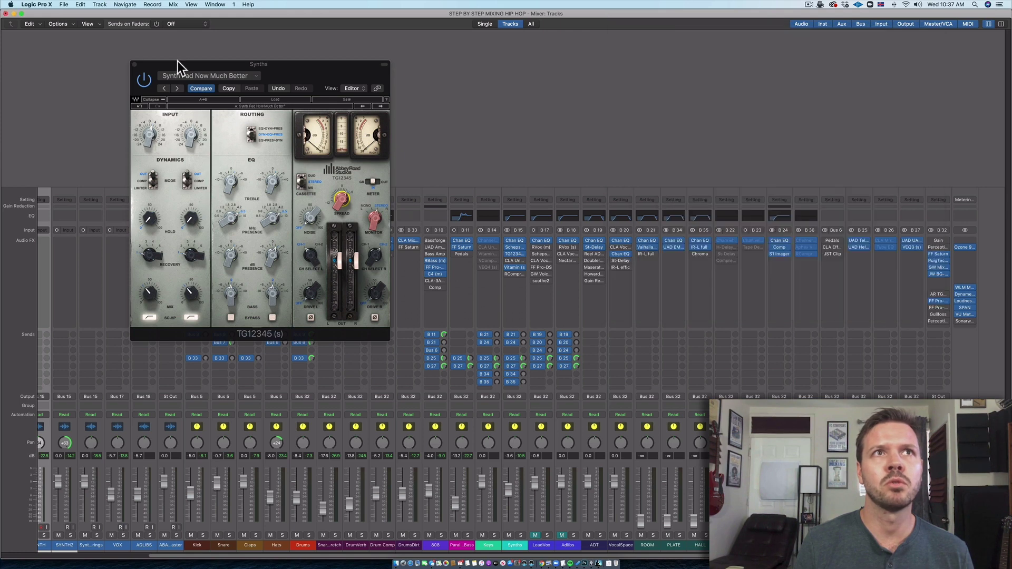
left_click(134, 64)
scroll(643, 444, "left", 3)
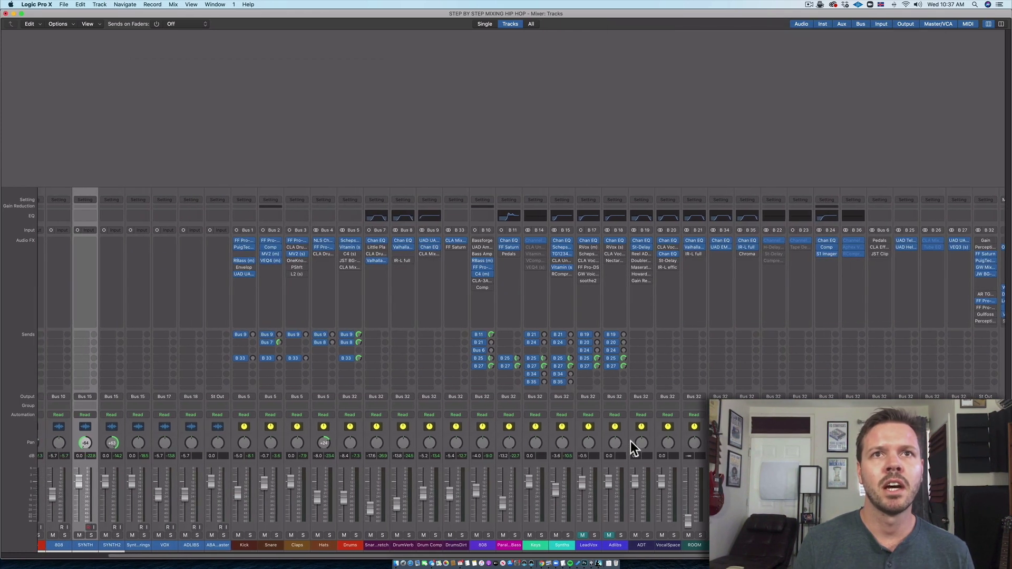
scroll(631, 441, "left", 4)
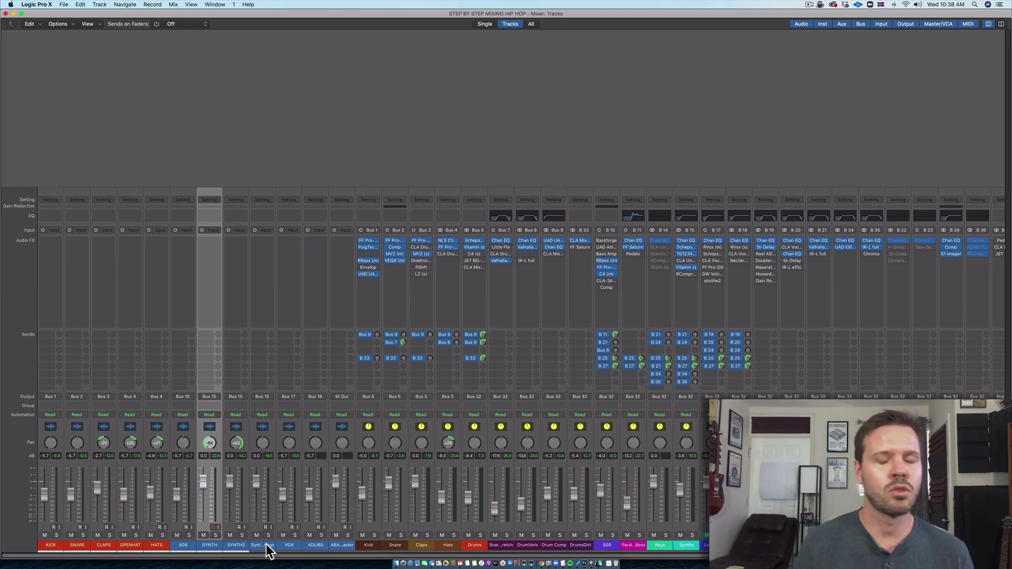
scroll(267, 545, "right", 2)
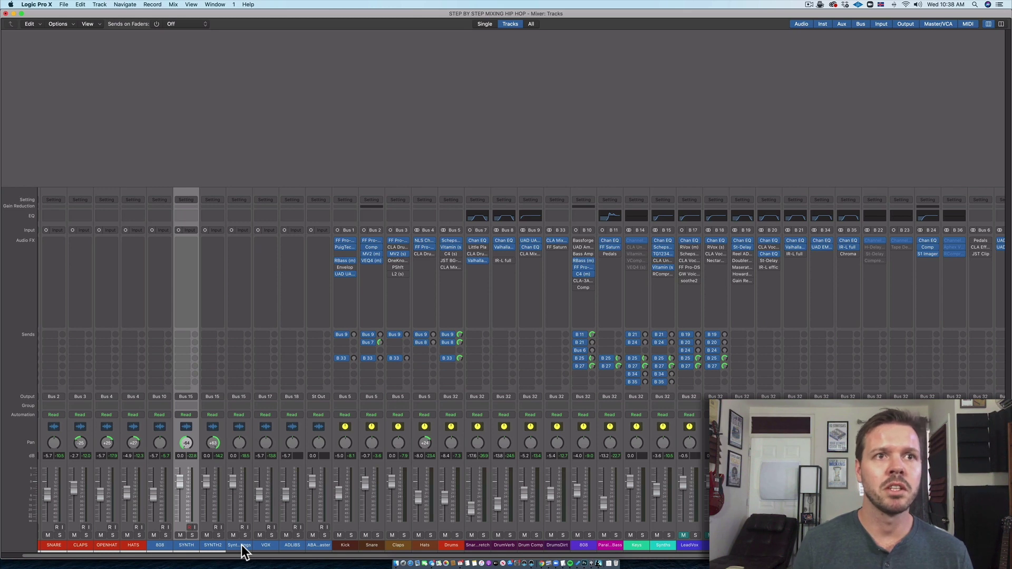
left_click(242, 544, "shift")
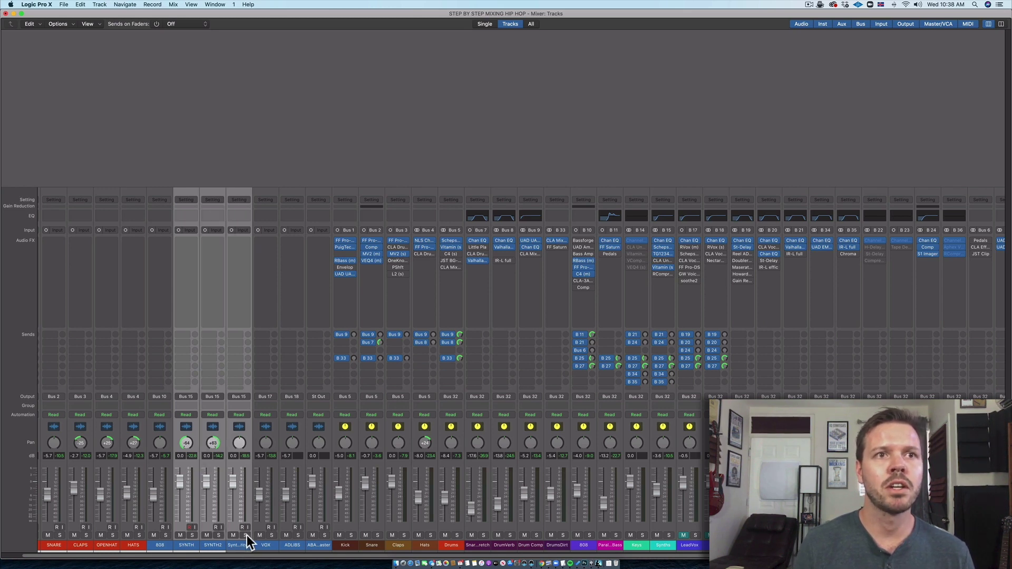
- Insert a mono VEQ4 on the SYNTH, SYNTH2 and SynthStrings channels
left_click(187, 242)
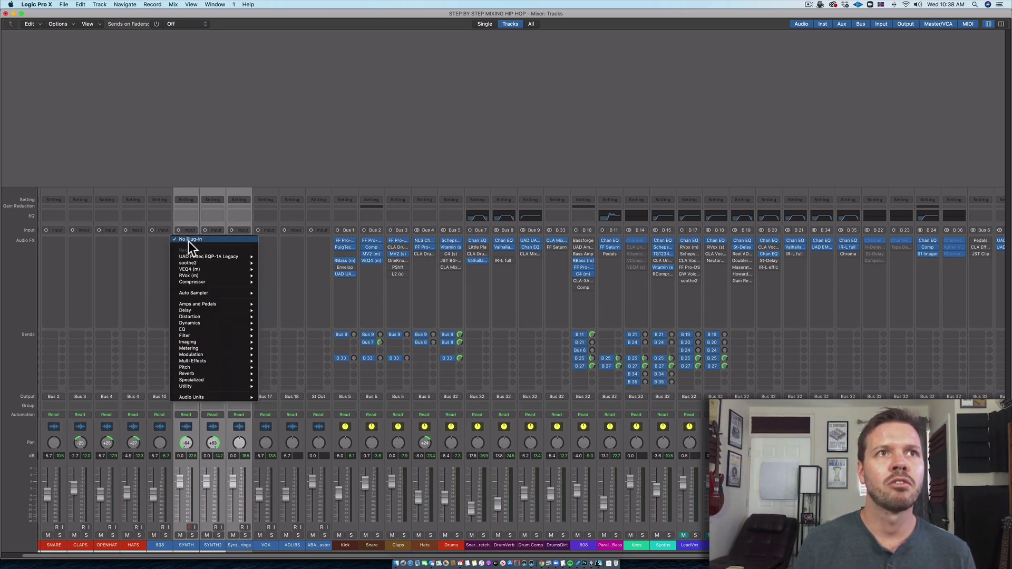
left_click(270, 269)
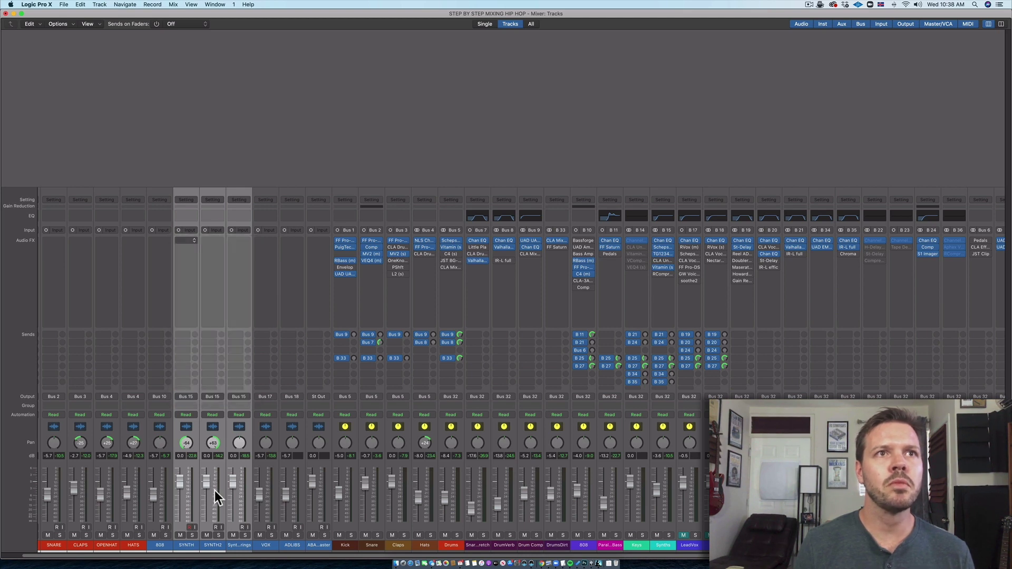
left_click(217, 545)
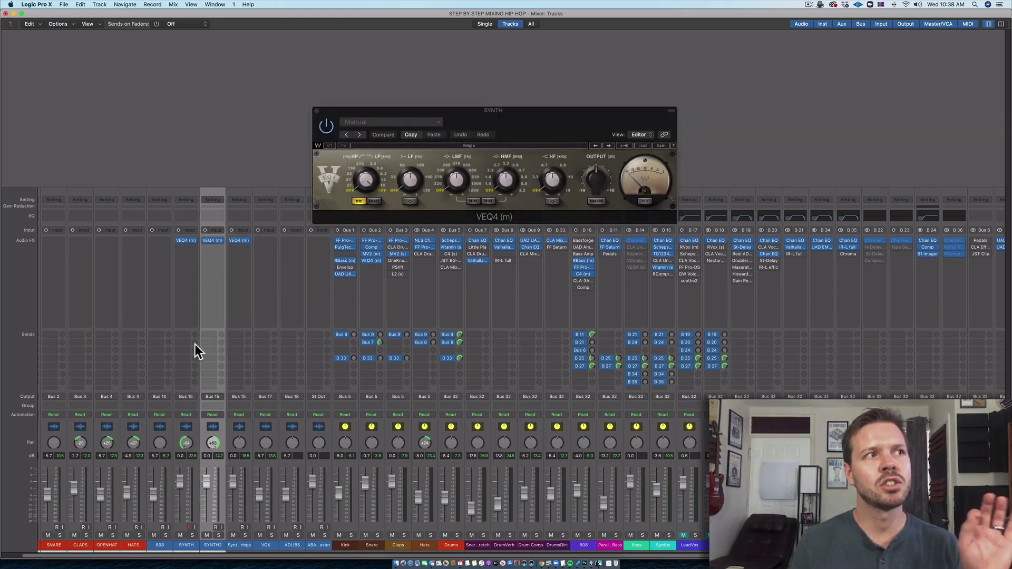
- Open the SYNTH, SYNTH2 and SynthStrings VEQ4 editors, placed top-left, centre and lower-right
left_click(194, 243)
left_click(194, 242)
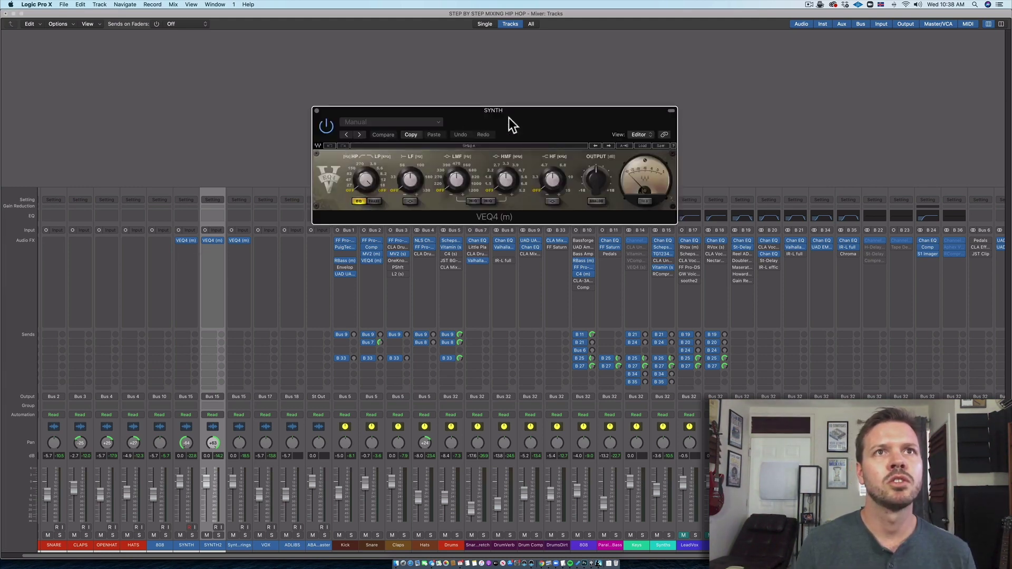
left_click_drag(507, 119, 215, 64)
left_click(213, 240)
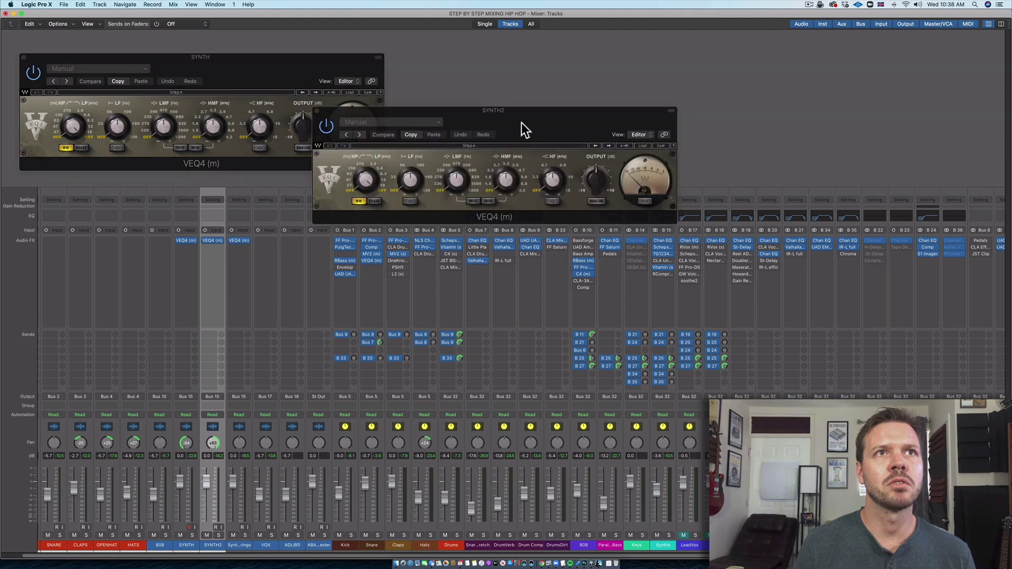
left_click_drag(542, 123, 497, 205)
left_click(238, 240)
left_click_drag(516, 122, 744, 336)
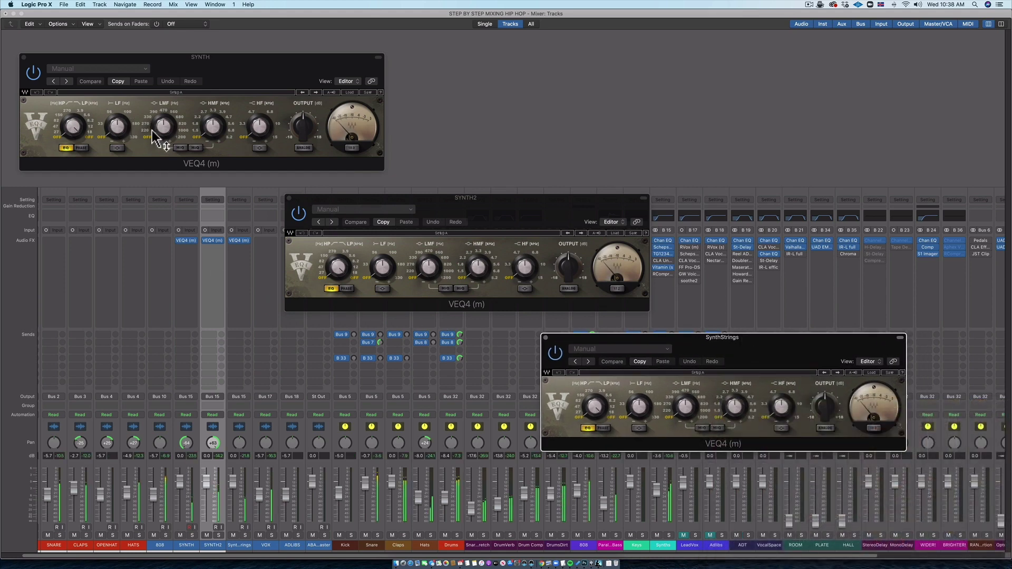
- Solo SYNTH and boost its VEQ4 low-mid band about 5.9 dB at 390 Hz
left_click(191, 535)
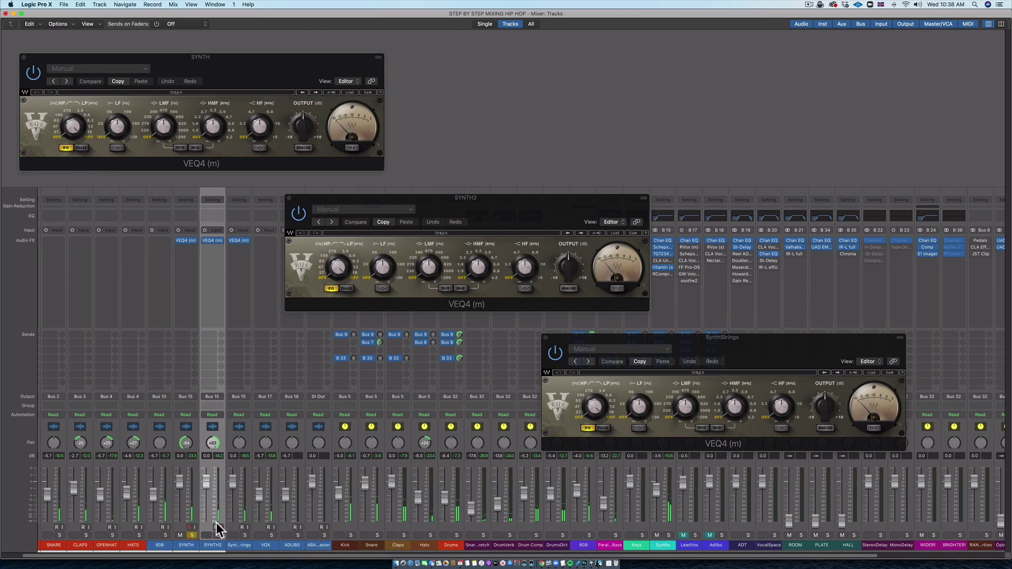
left_click(194, 533)
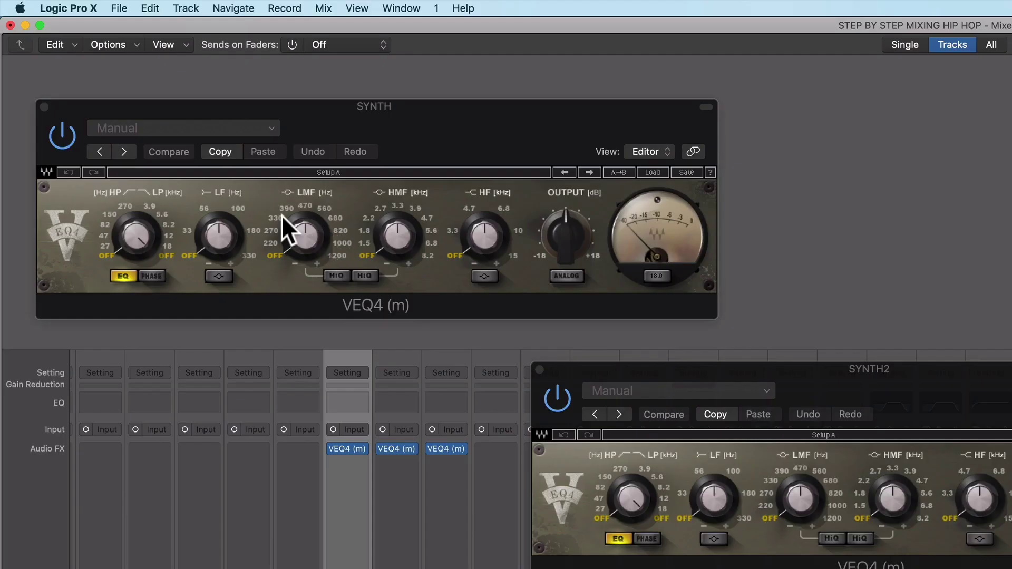
left_click_drag(298, 236, 300, 250)
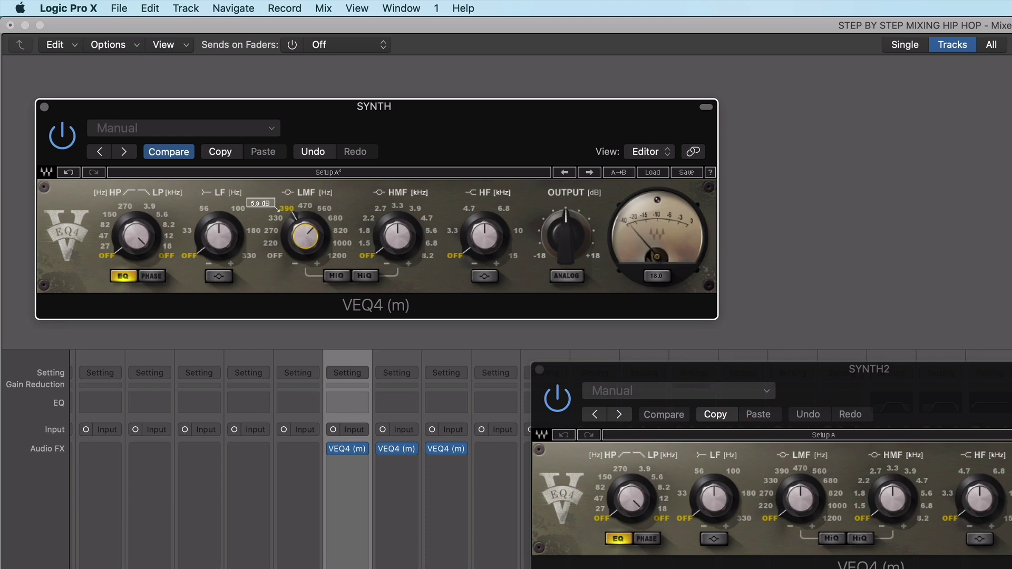
left_click_drag(300, 251, 308, 253)
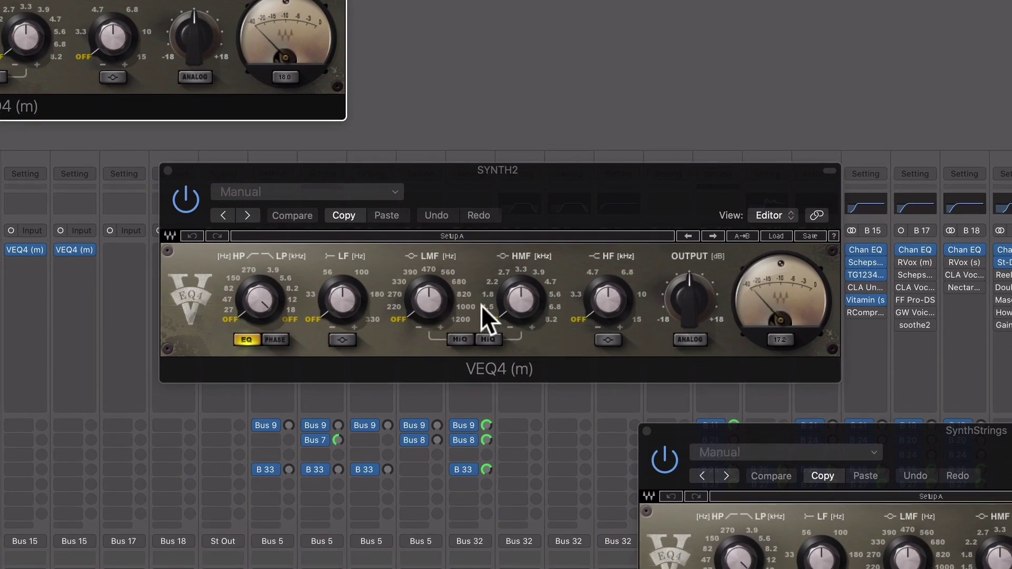
- Set SYNTH2's VEQ4 low-mid band to 820 Hz with roughly a 7.1 dB boost
left_click(464, 318)
mouse_move(400, 272)
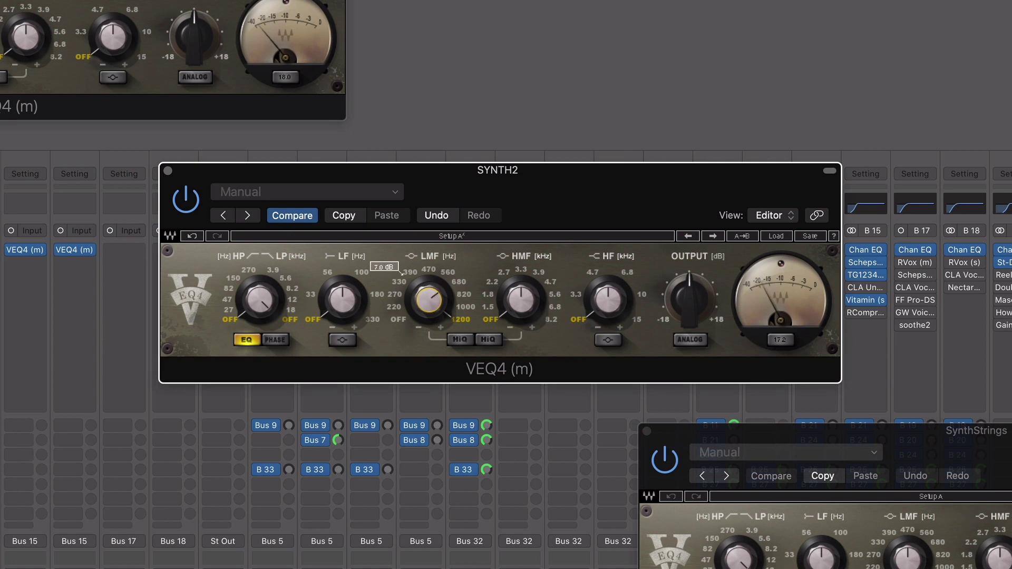
left_click_drag(434, 304, 436, 308)
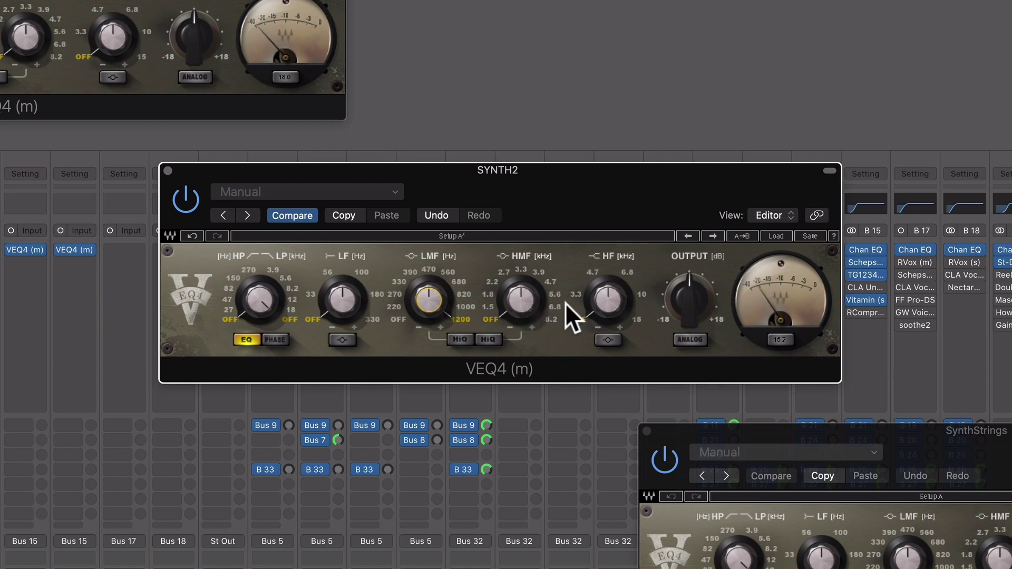
left_click_drag(436, 309, 401, 272)
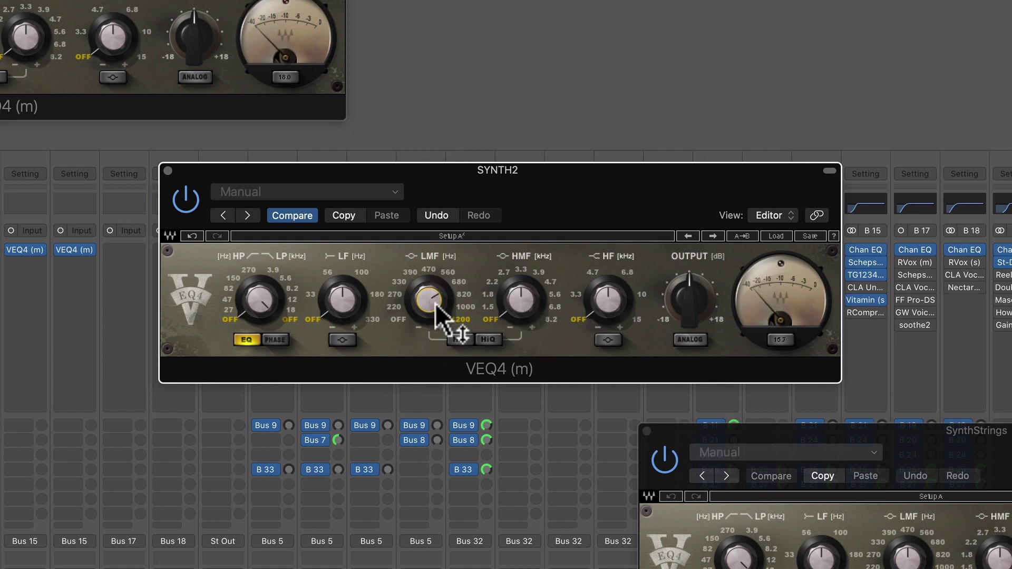
left_click_drag(445, 320, 446, 323)
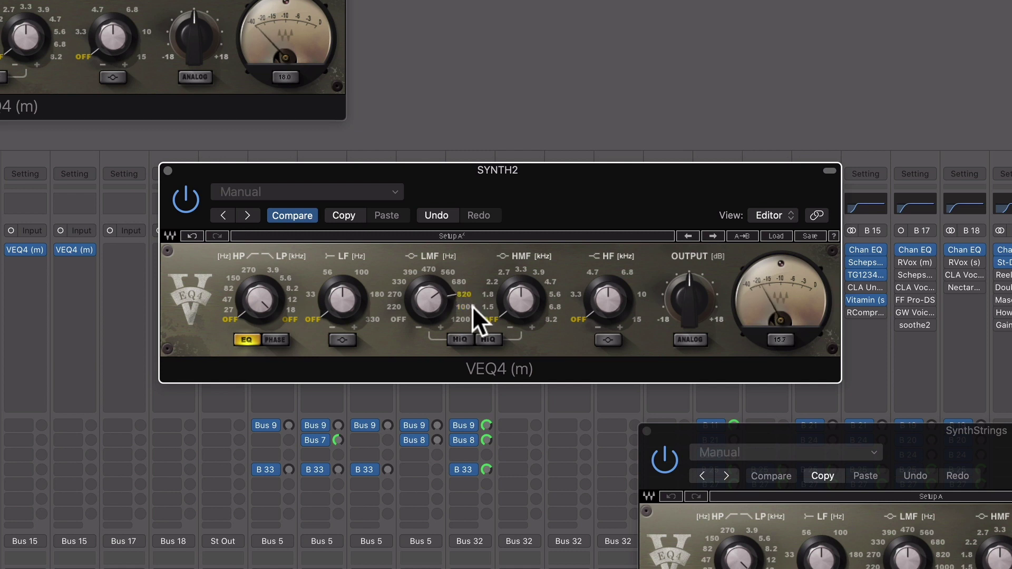
- Enable SYNTH2's high-mid band and boost it at 8.2 kHz
left_click(428, 304)
left_click(550, 296)
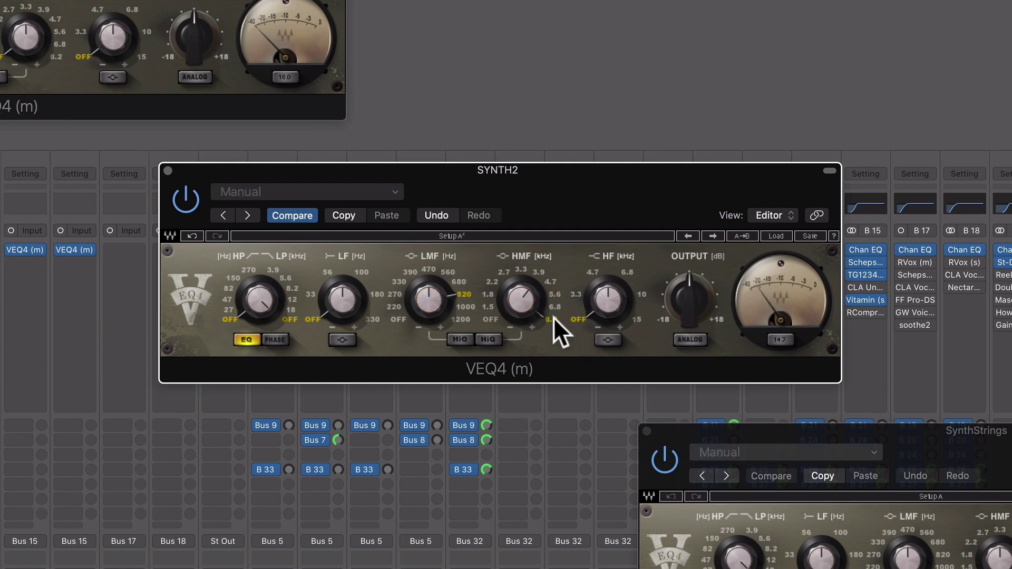
left_click_drag(535, 316, 543, 321)
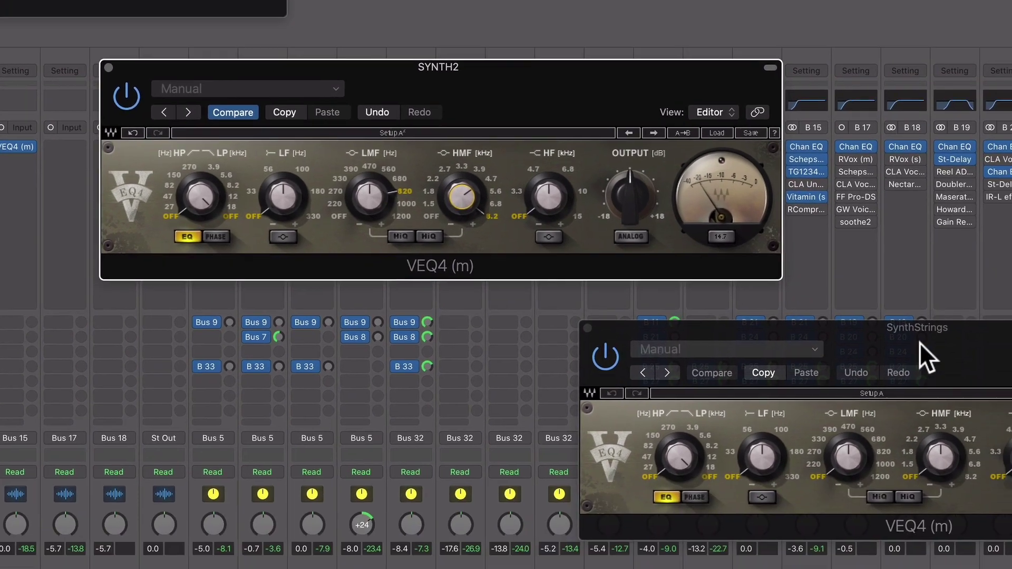
- Move the SynthStrings VEQ4 left and boost its low-mids about 4.2 dB at 820 Hz
left_click_drag(970, 424, 659, 440)
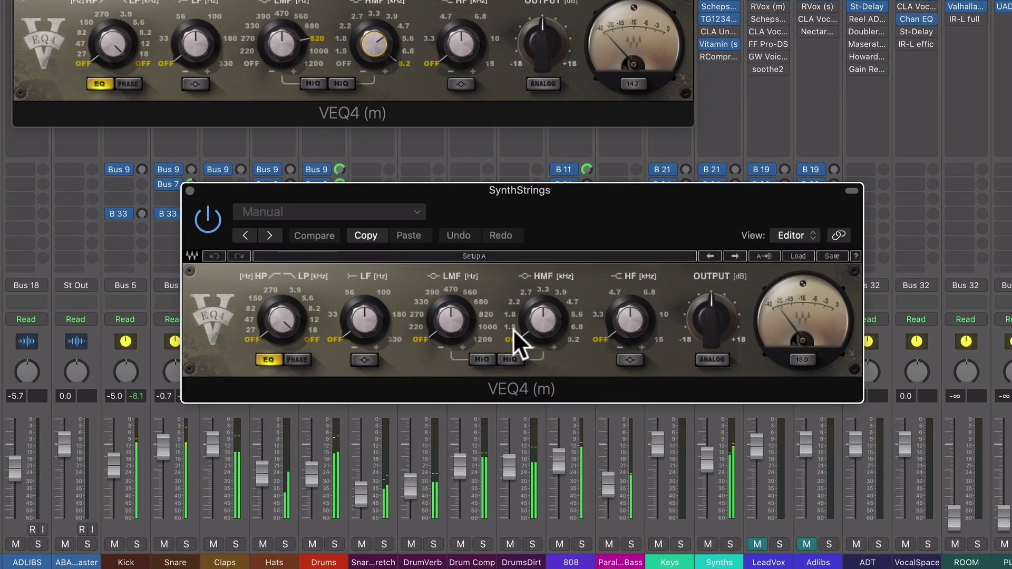
left_click(486, 314)
left_click_drag(467, 319, 424, 292)
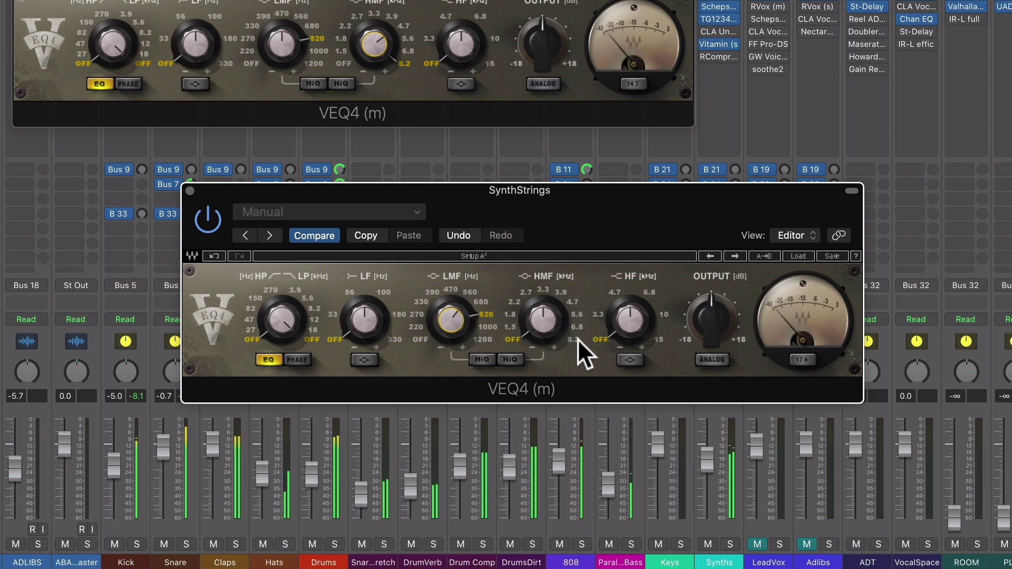
- Enable SynthStrings' high band and boost it about 3.2 dB at 10 kHz
left_click(659, 339)
left_click(662, 313)
left_click_drag(637, 344, 635, 328)
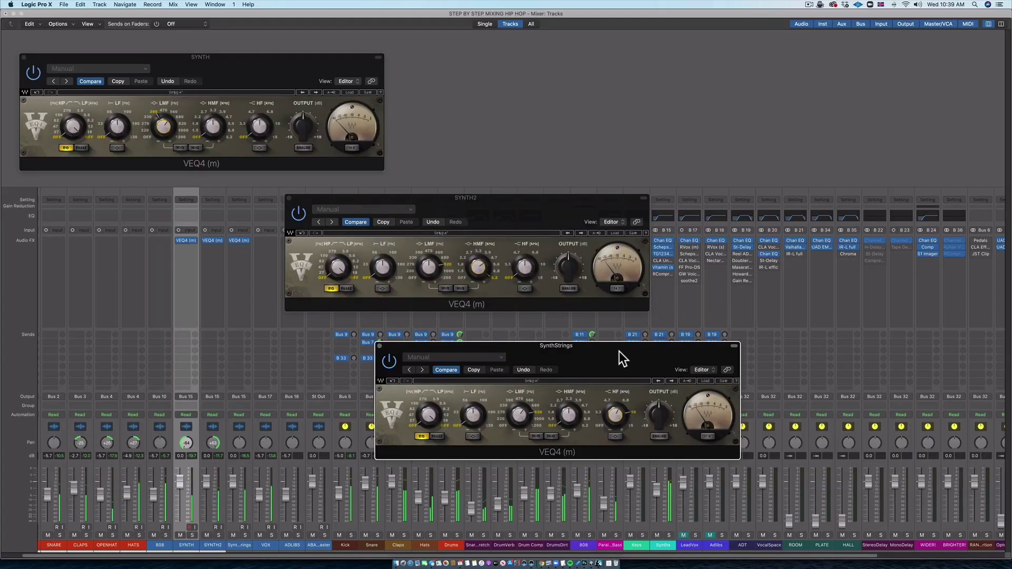
- Move the SynthStrings EQ aside and reopen the Synths bus Scheps Omni Channel
left_click_drag(618, 351, 720, 340)
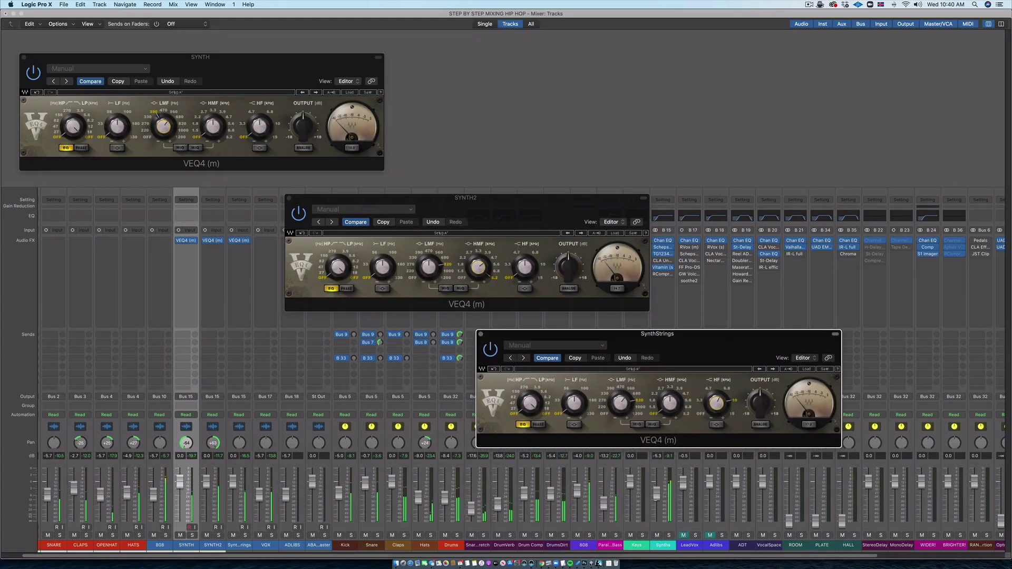
left_click(657, 502)
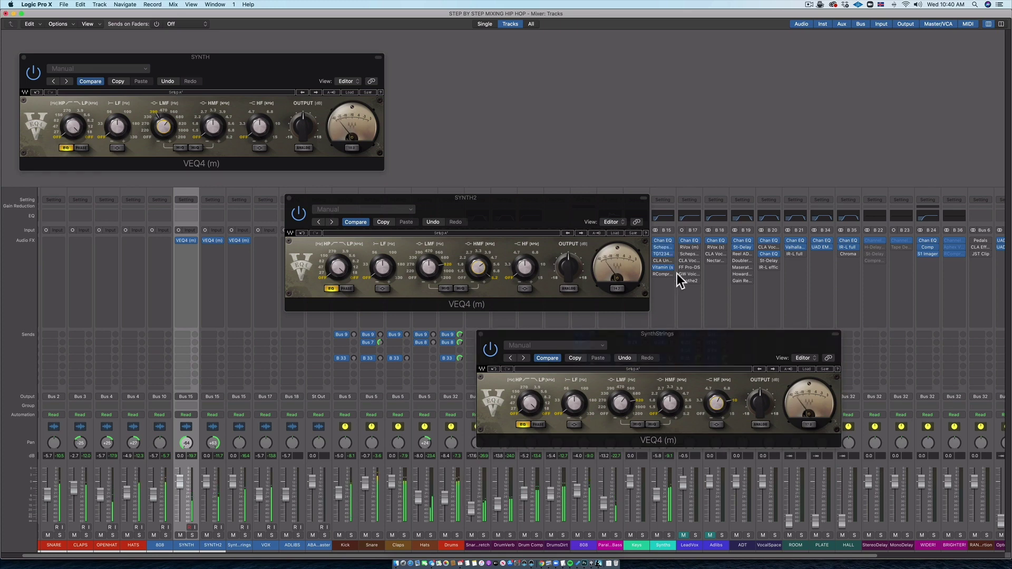
left_click(662, 248)
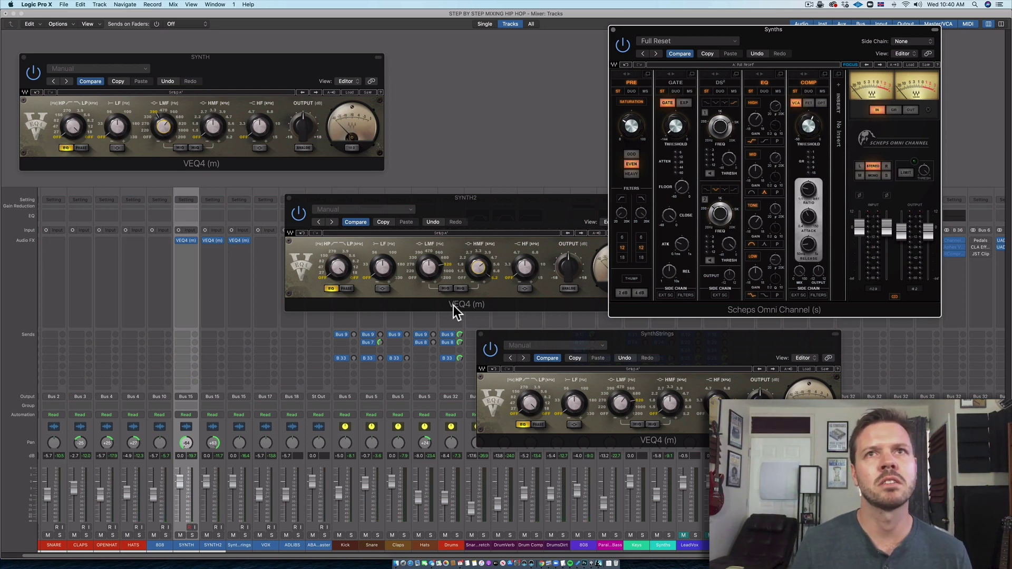
- Rearrange the SYNTH2 and SynthStrings EQ windows, then close the SynthStrings VEQ4
left_click_drag(544, 224, 455, 217)
left_click_drag(674, 348, 529, 342)
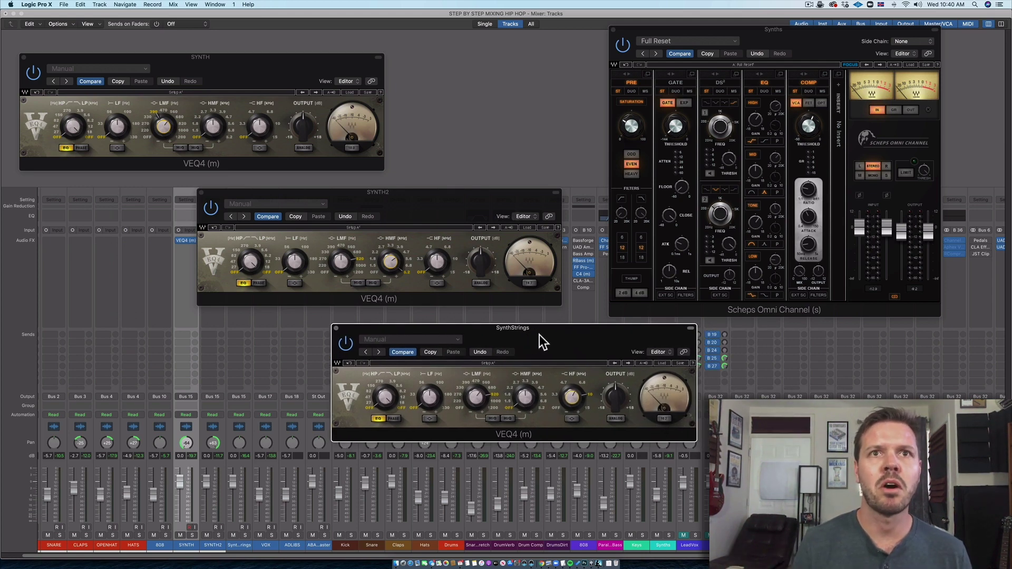
left_click_drag(542, 334, 554, 335)
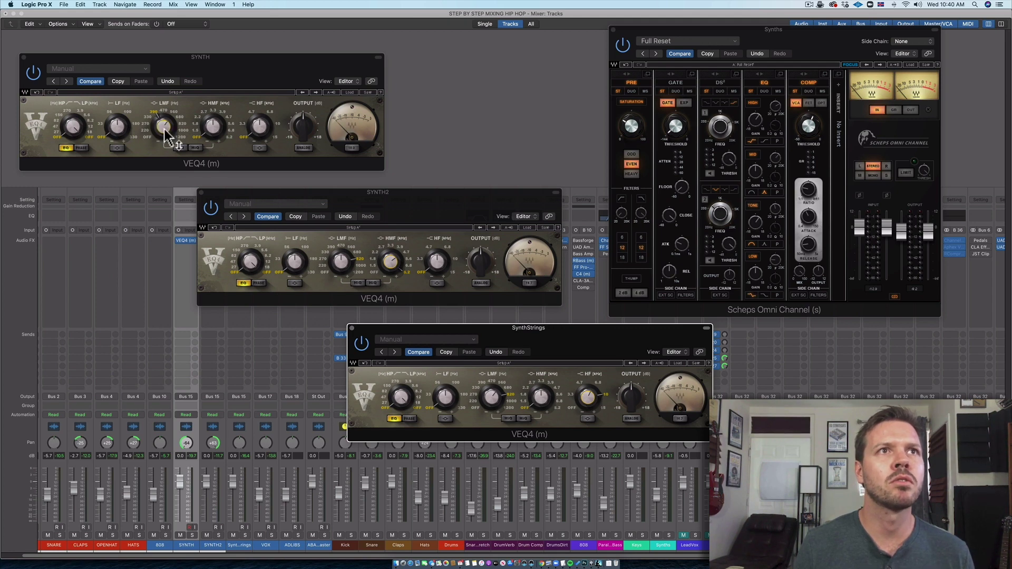
left_click(411, 280)
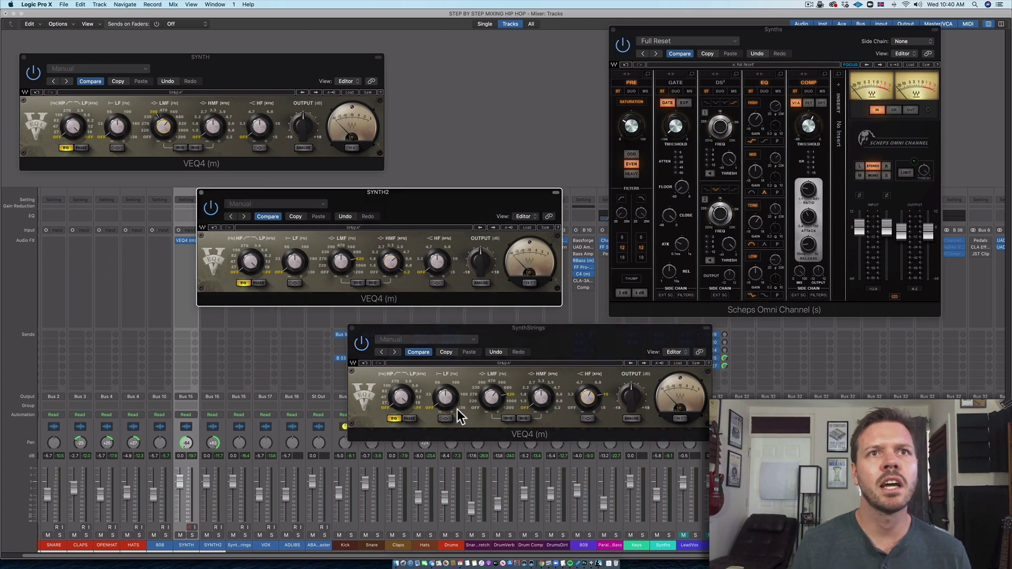
left_click(512, 396)
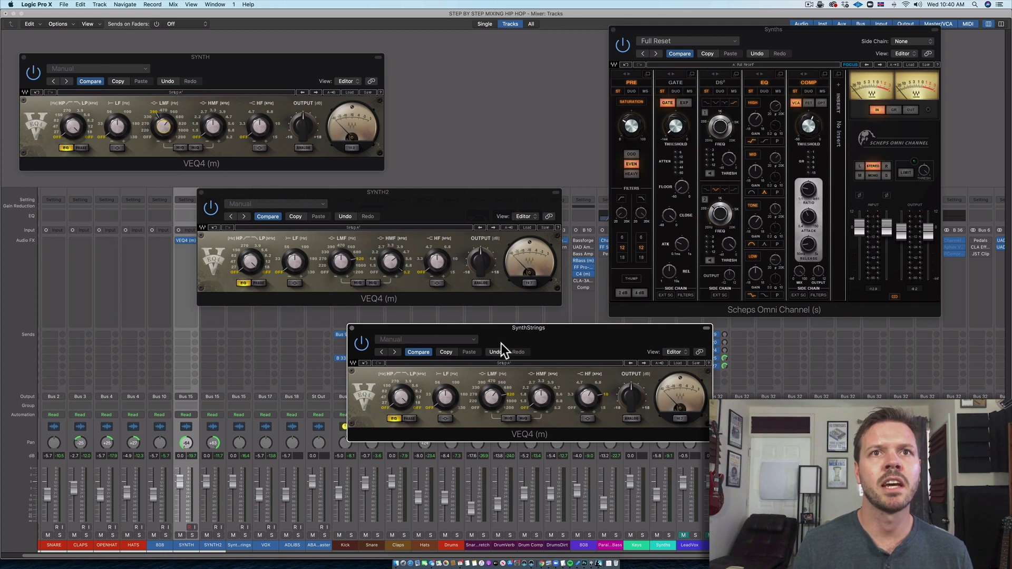
left_click(352, 327)
- Close the SYNTH2 and SYNTH VEQ4 editor windows
left_click(201, 192)
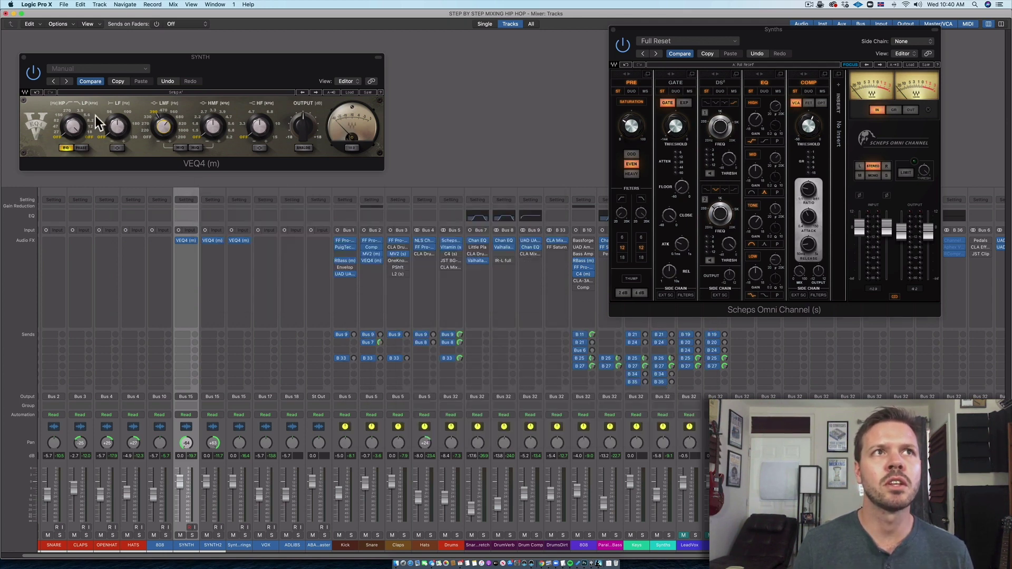
left_click(23, 57)
scroll(615, 474, "right", 2)
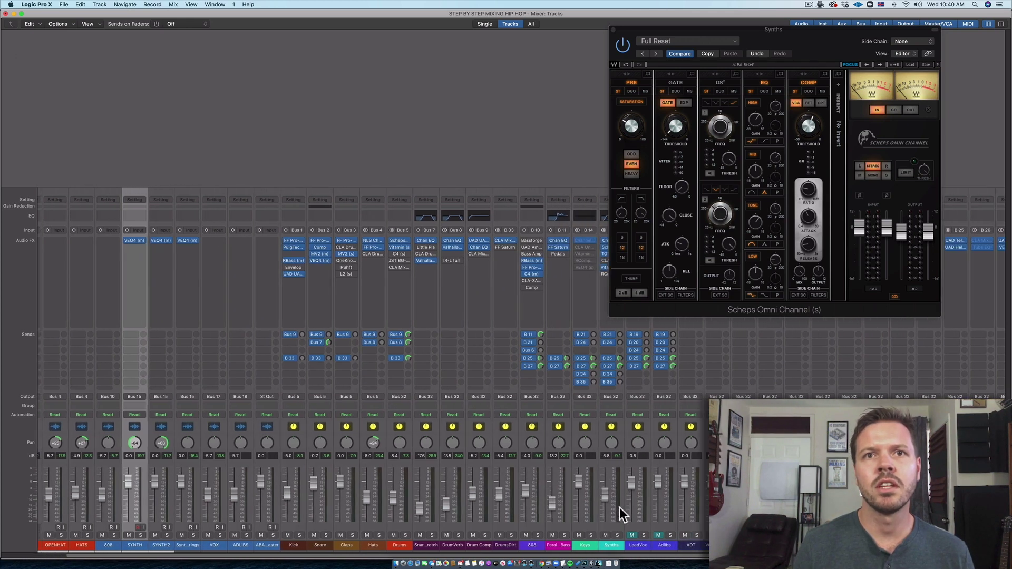
- Check the Vitamin plug-in on the Synths bus and close it again
left_click_drag(794, 30, 811, 30)
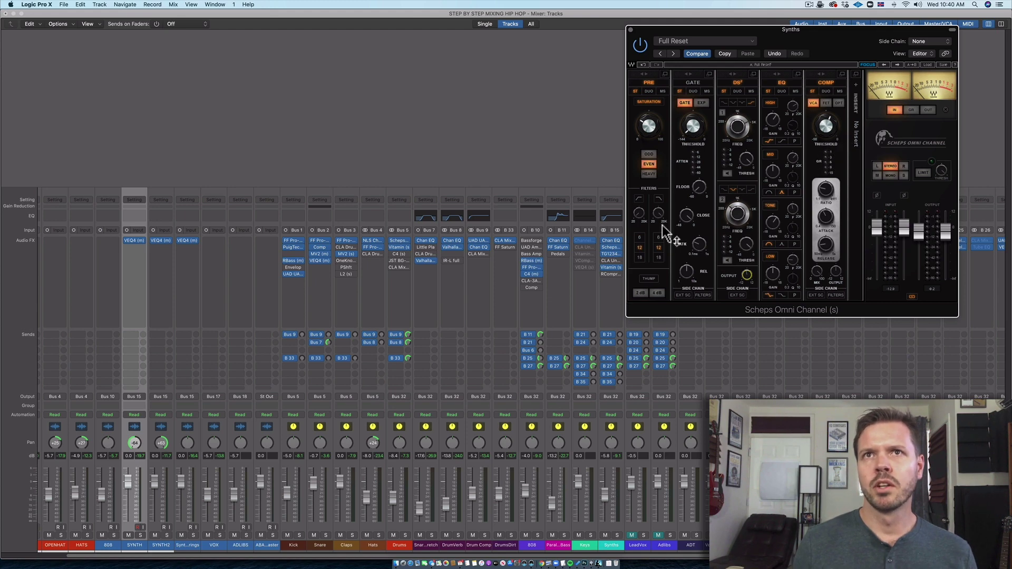
left_click(610, 267)
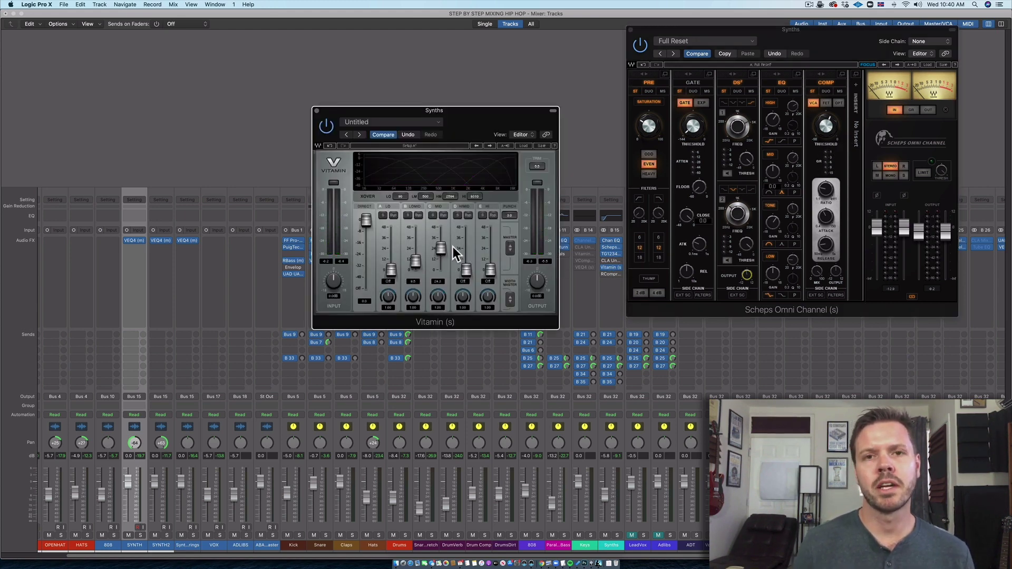
left_click(317, 111)
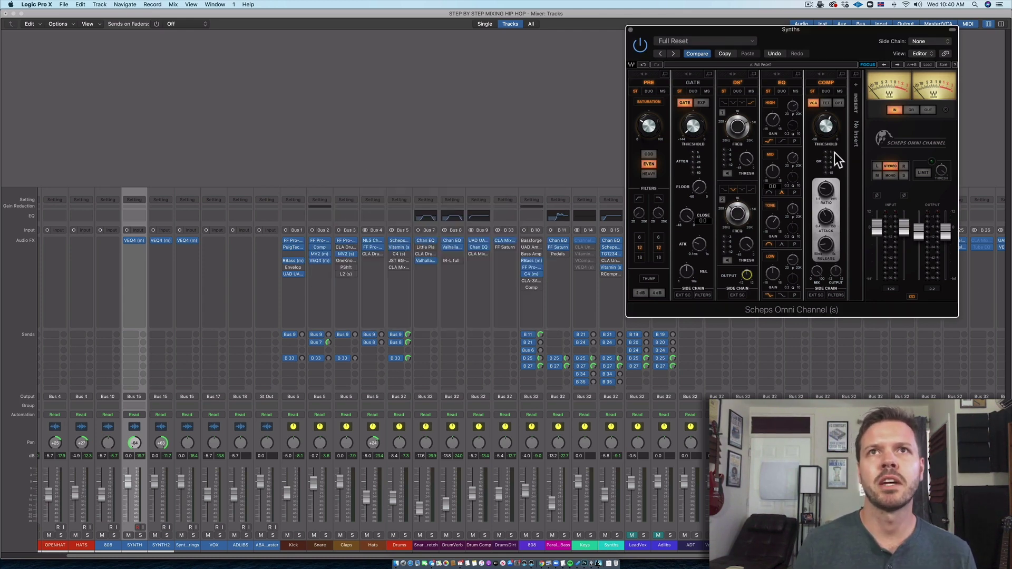
- Close the Scheps window, start playback and pull the Synths bus fader to -7.0 dB
left_click(631, 30)
scroll(596, 313, "right", 5)
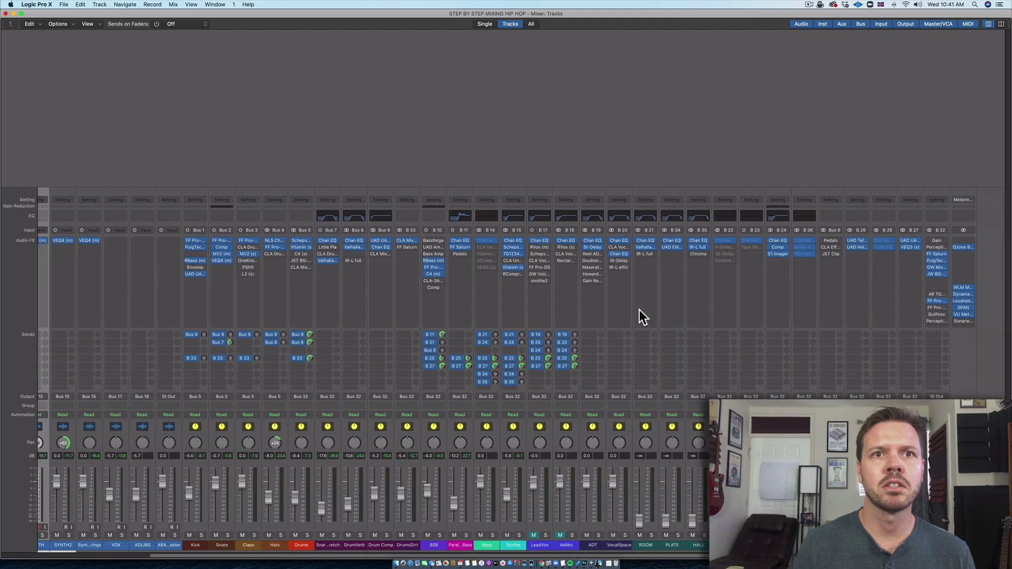
key("space")
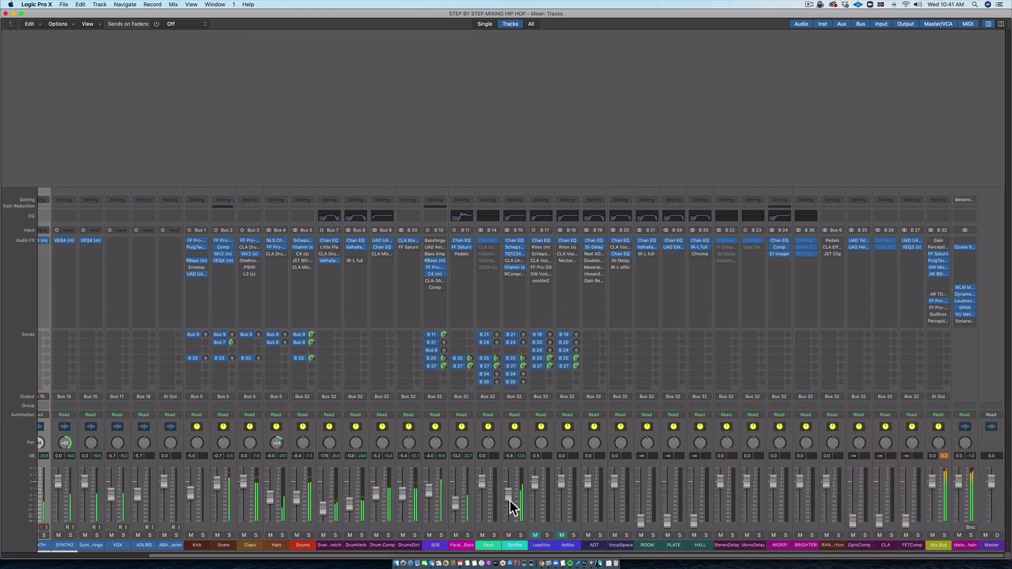
left_click_drag(509, 498, 509, 503)
- Lower the Mix Bus PuigTec output gain slightly, then close the PuigTec and MixCentric windows
left_click(936, 260)
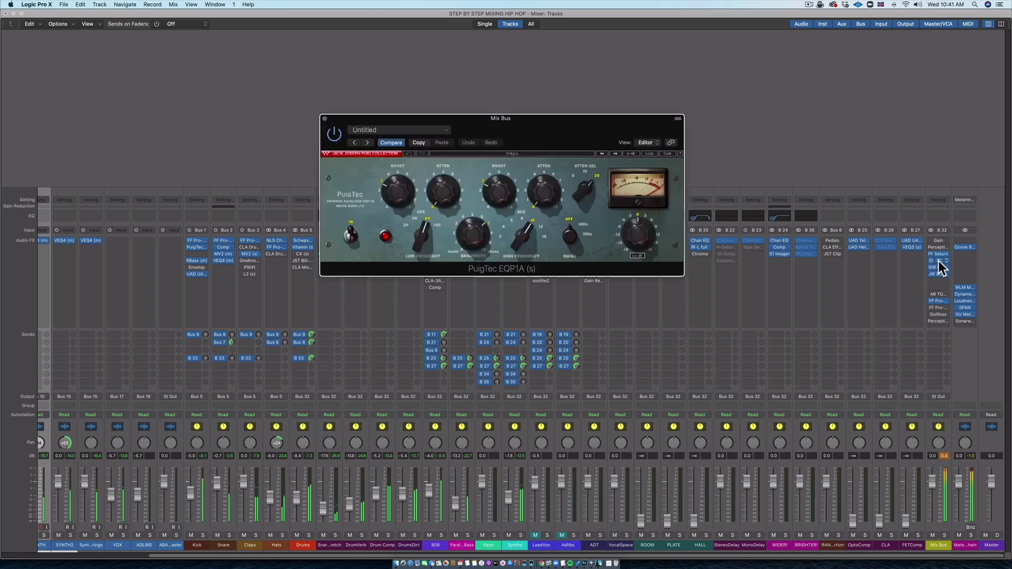
left_click(936, 267)
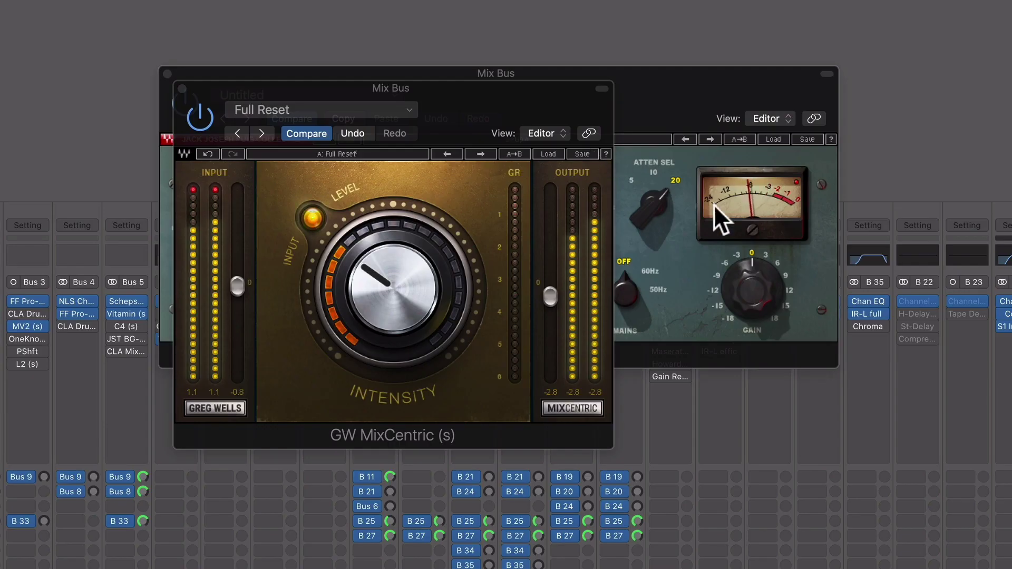
left_click(774, 285)
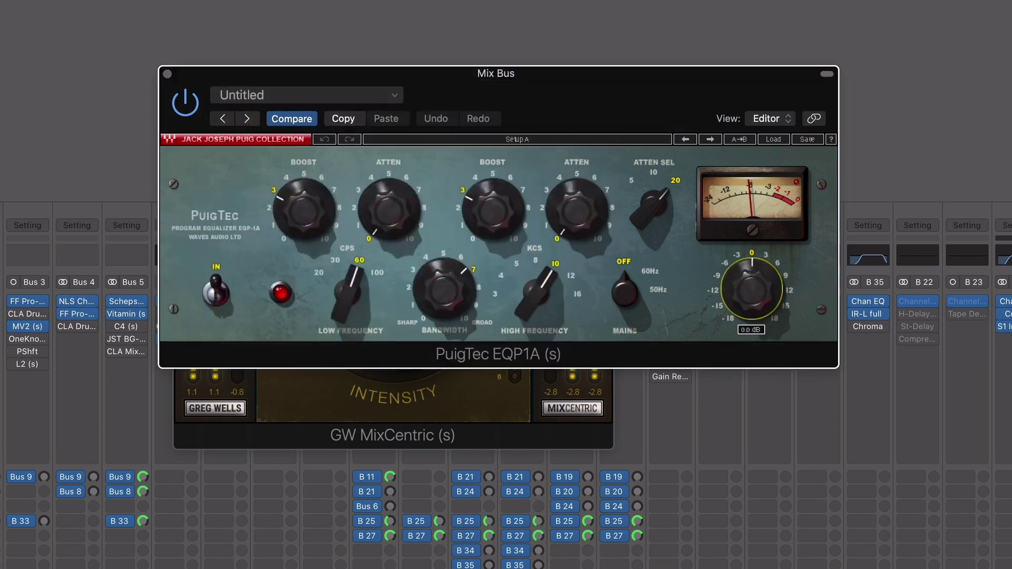
left_click_drag(754, 273, 754, 276)
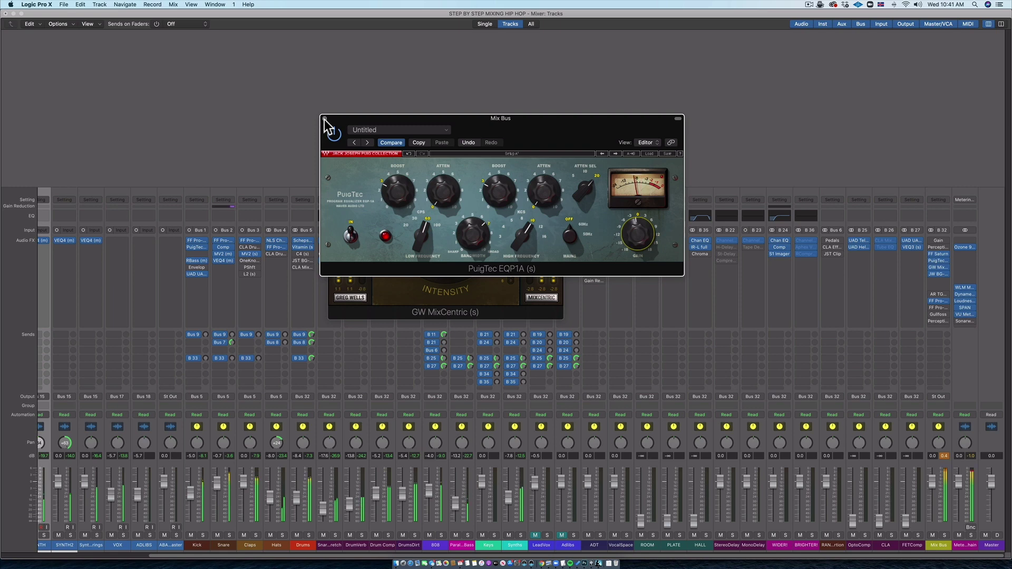
left_click(324, 119)
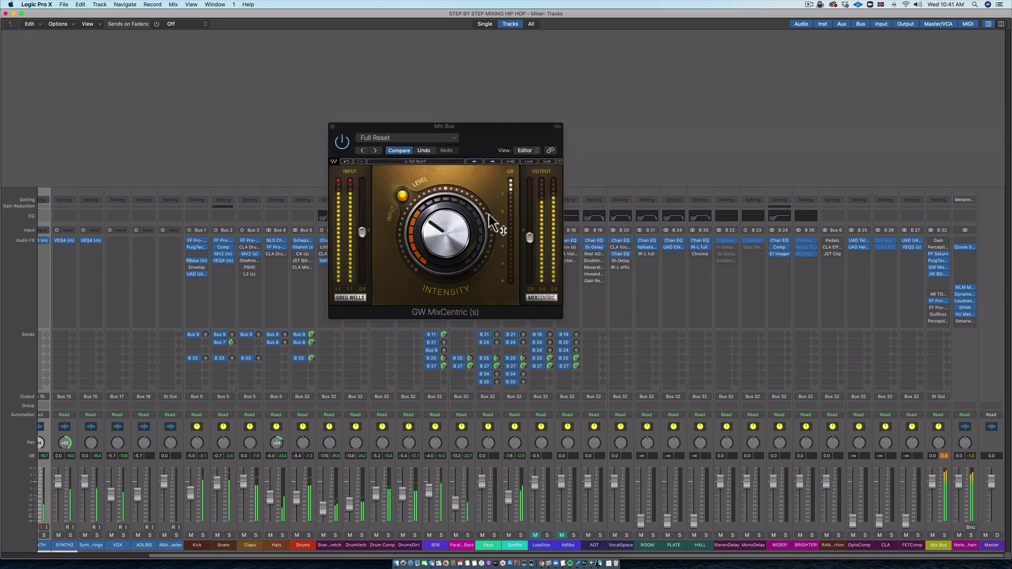
left_click(332, 124)
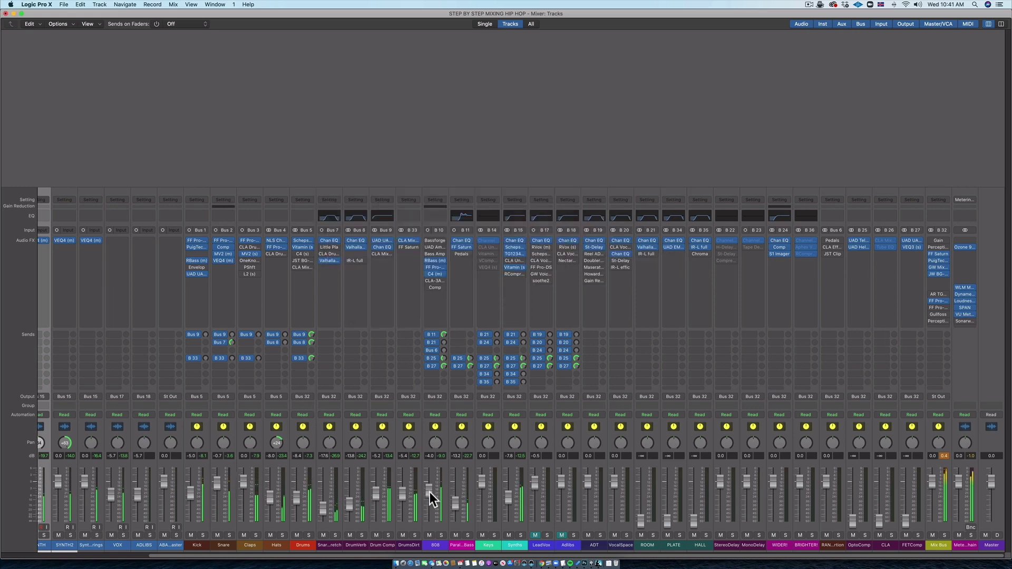
- Raise the Paral..Bass fader to -11.2 dB and briefly view the Metering Chain's SPAN analyser
left_click_drag(454, 504, 455, 499)
left_click(964, 308)
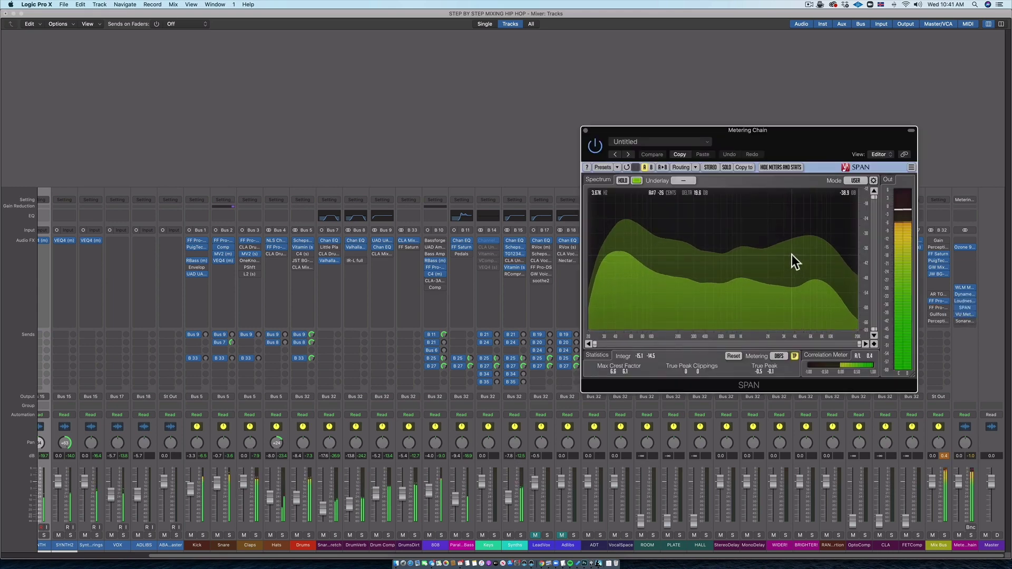
left_click(584, 130)
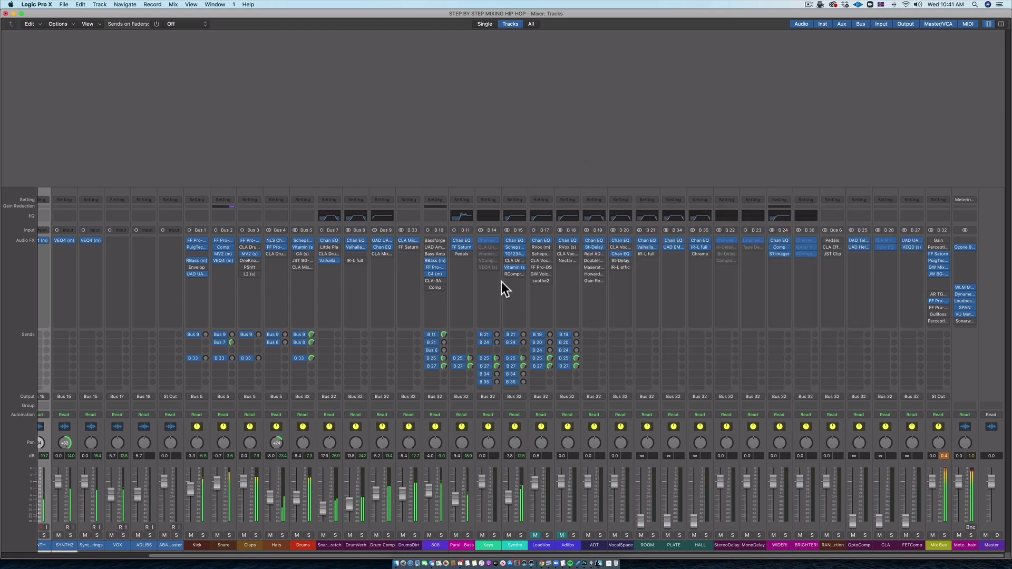
- Change the Synths Scheps Omni Channel LOW band shape and boost its gain to 4.5
left_click(514, 246)
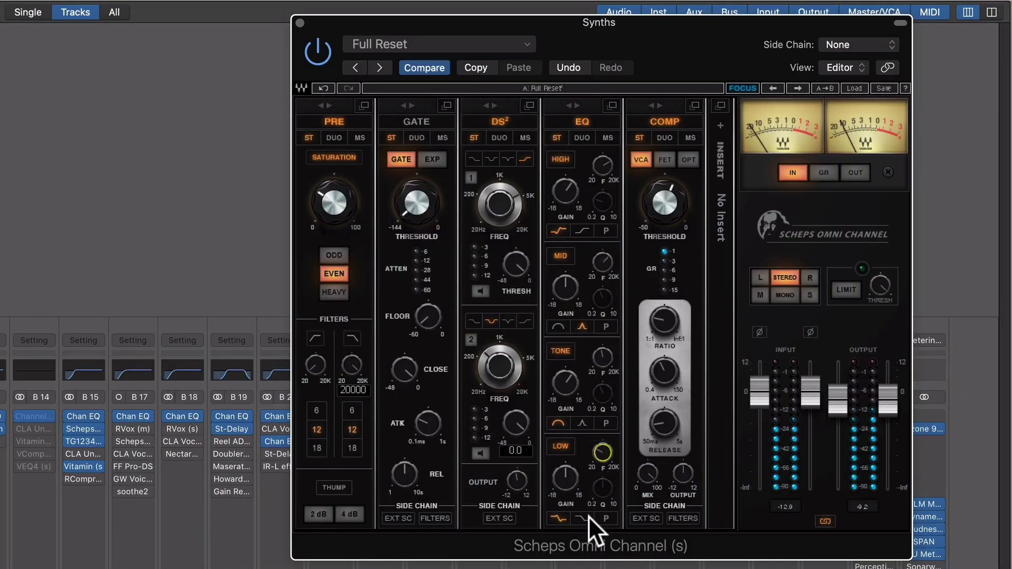
left_click(606, 518)
left_click_drag(562, 490, 603, 449)
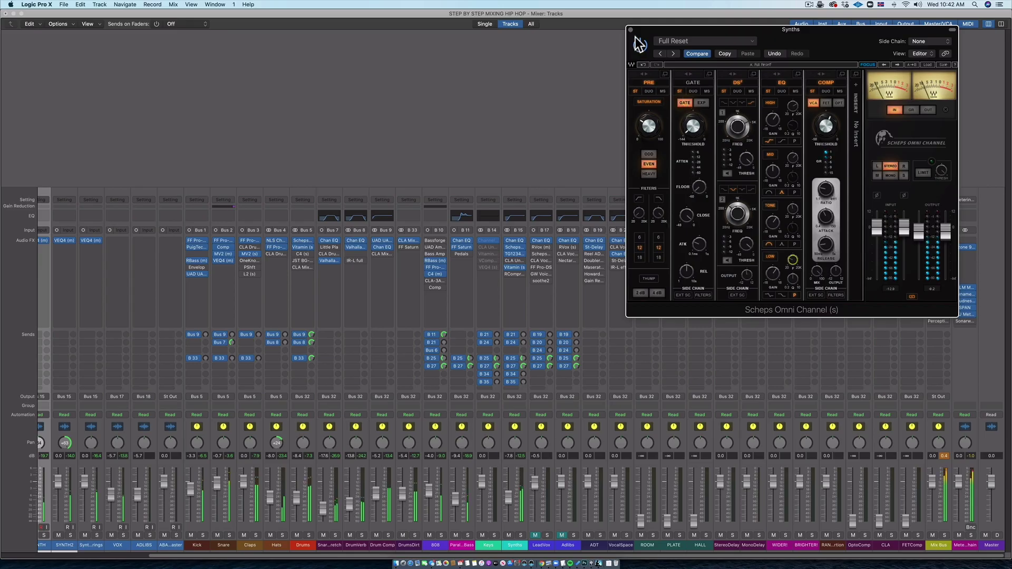
left_click(299, 22)
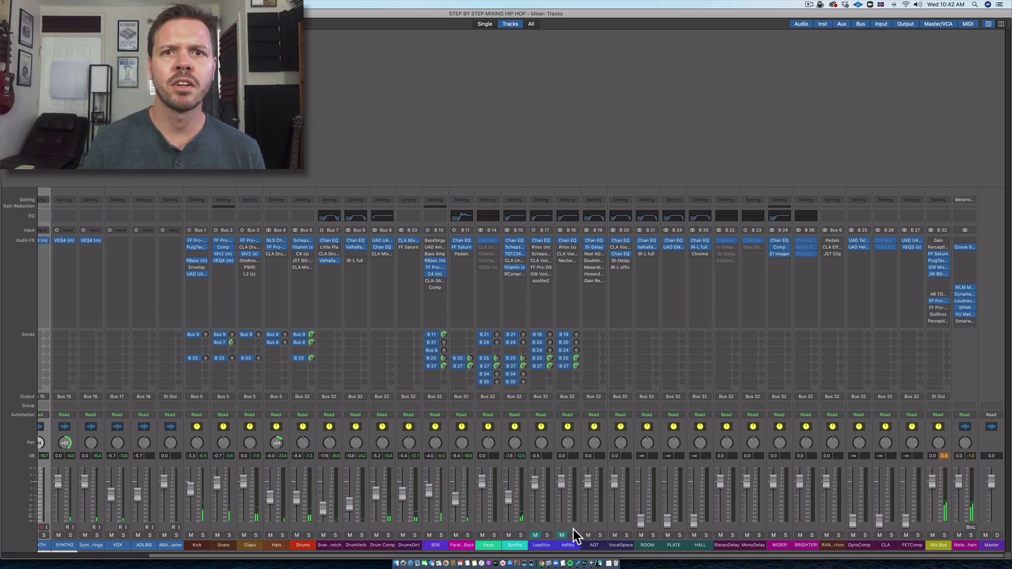
left_click(542, 545)
scroll(550, 543, "left", 5)
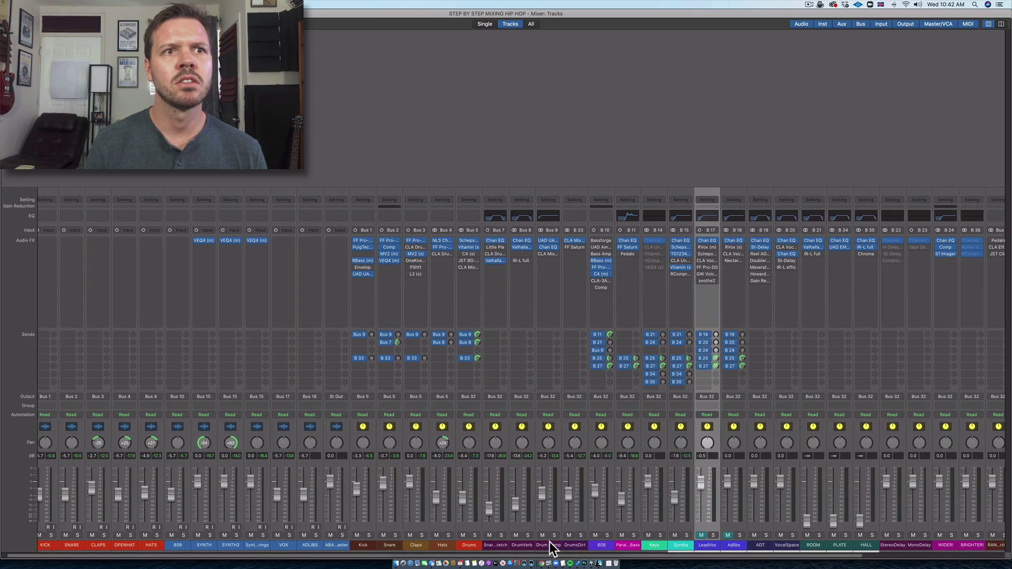
scroll(549, 542, "right", 6)
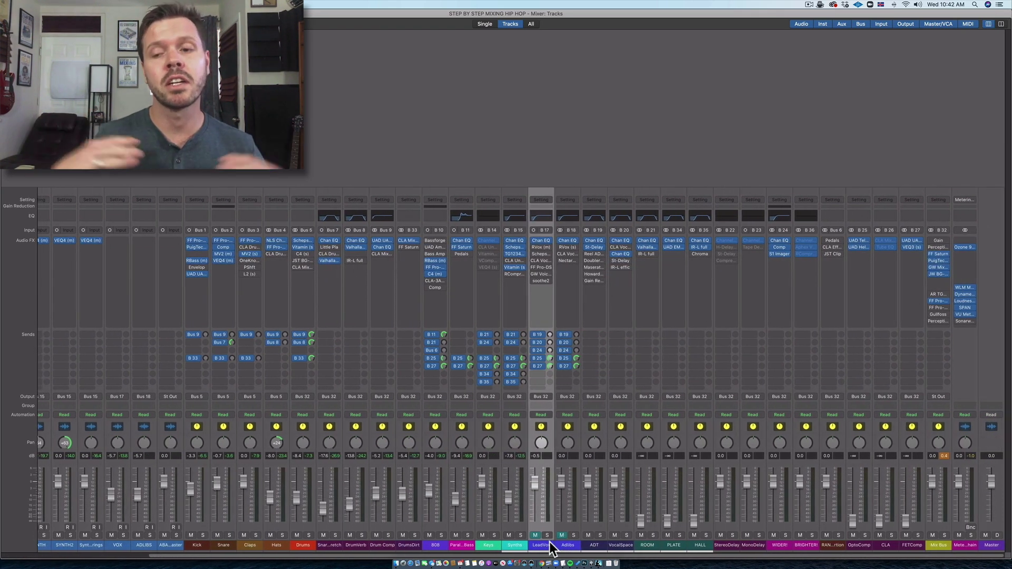